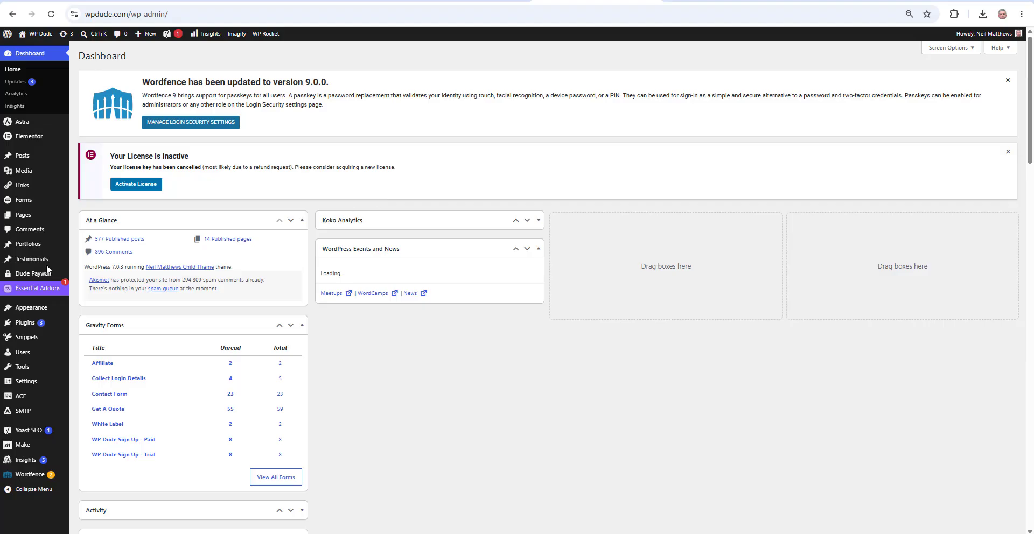
Show the Dude Paywall submenu in the WordPress admin sidebar
mouse_move(18, 276)
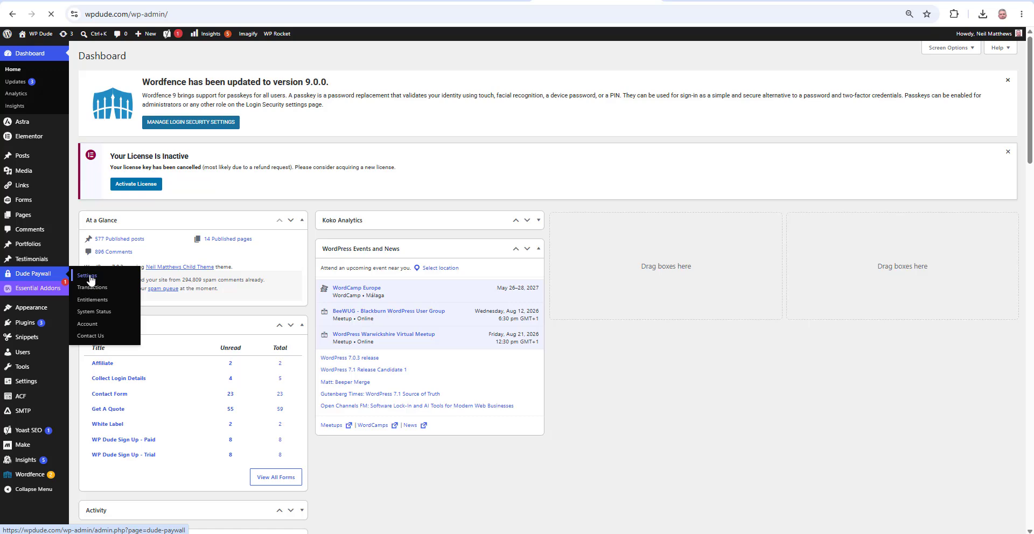
Open Dude Paywall Settings and review the Stripe test mode, test keys and webhook endpoint
click(88, 276)
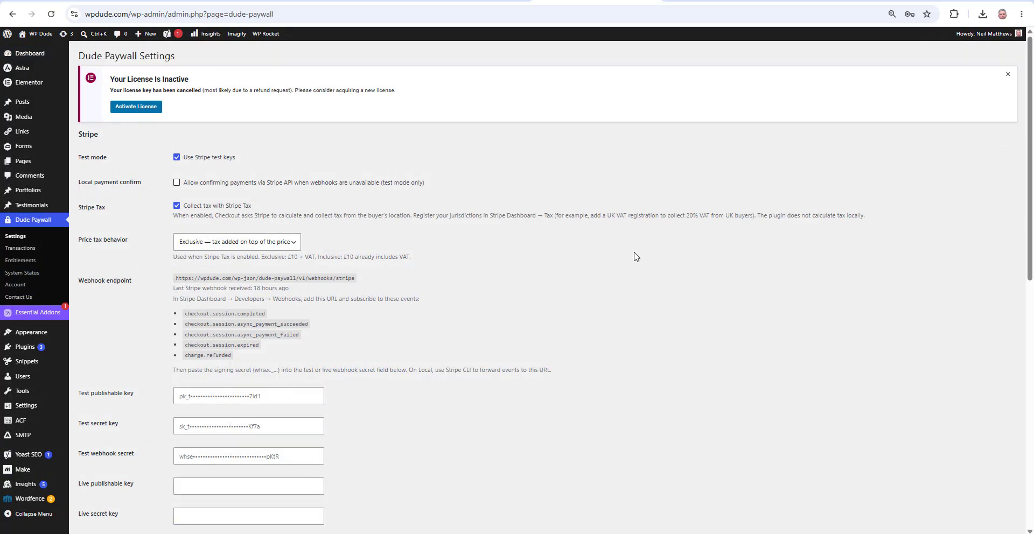
scroll(635, 257, down, 2)
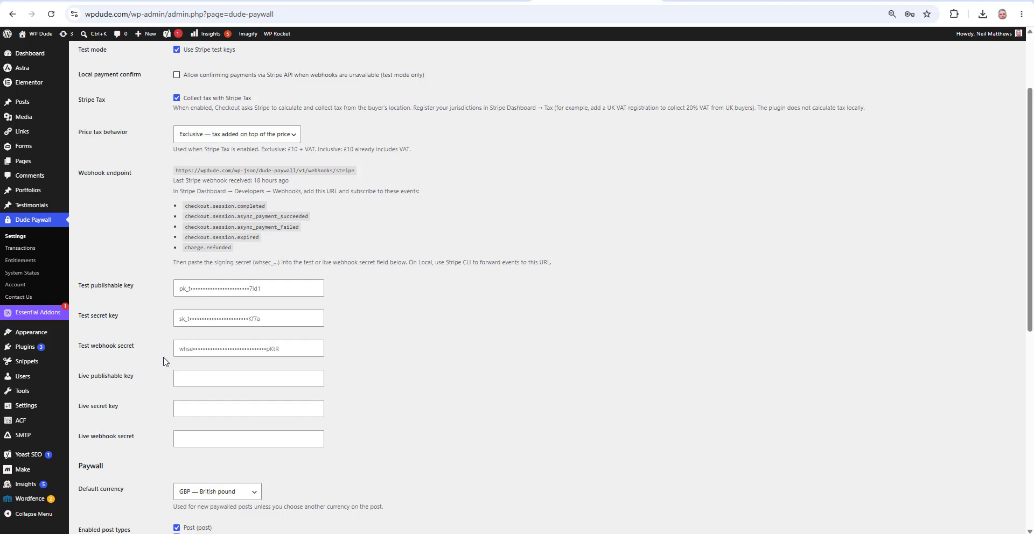
scroll(414, 303, up, 2)
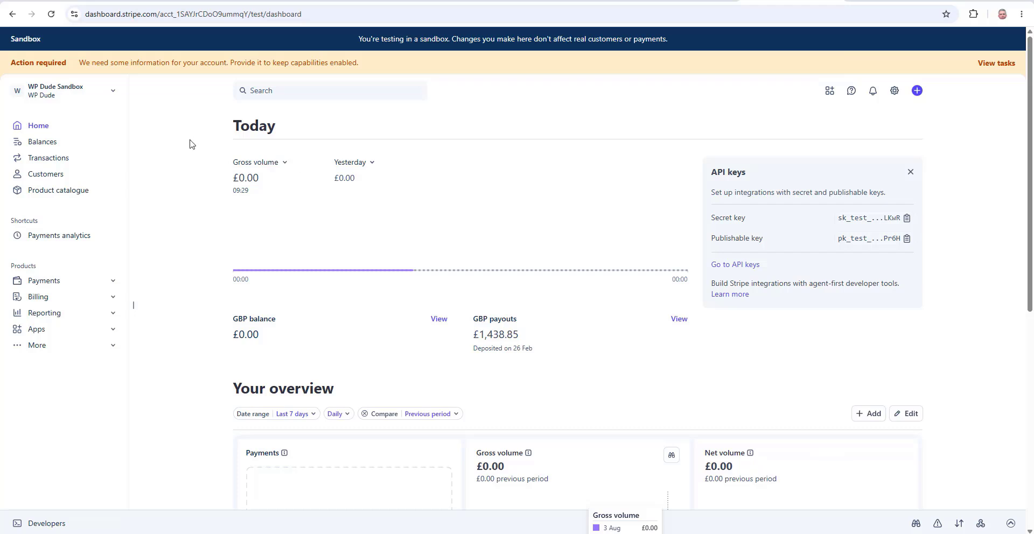
click(97, 94)
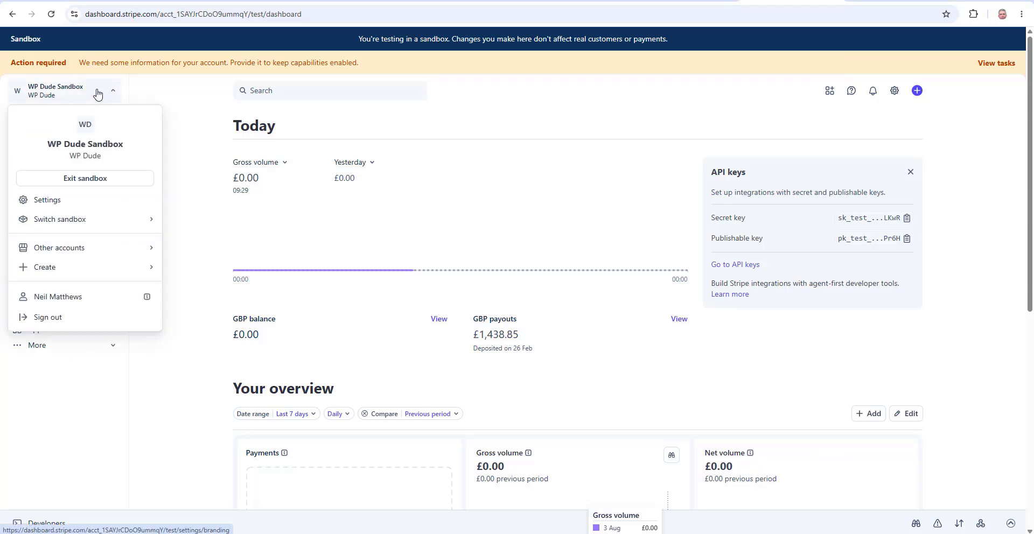
mouse_move(52, 225)
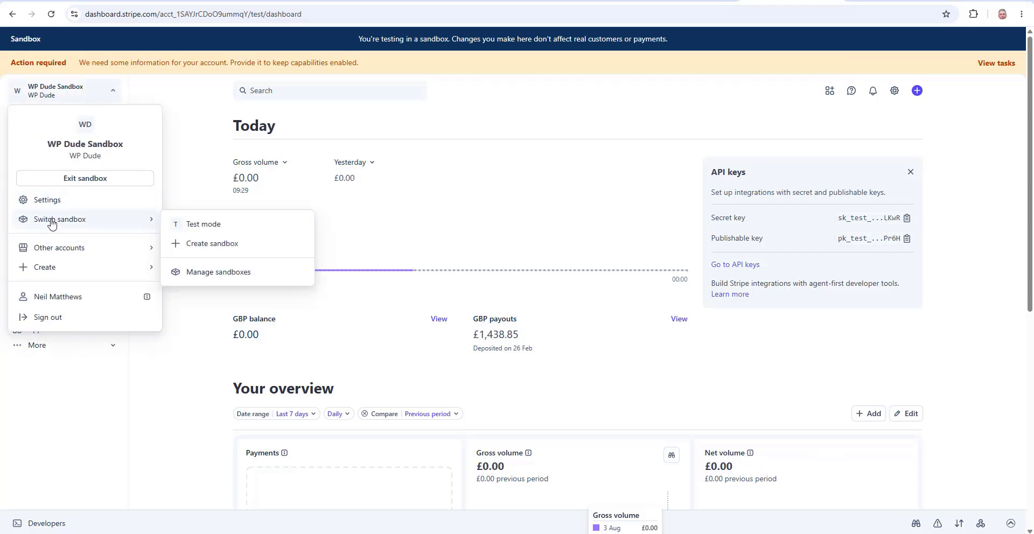
click(71, 184)
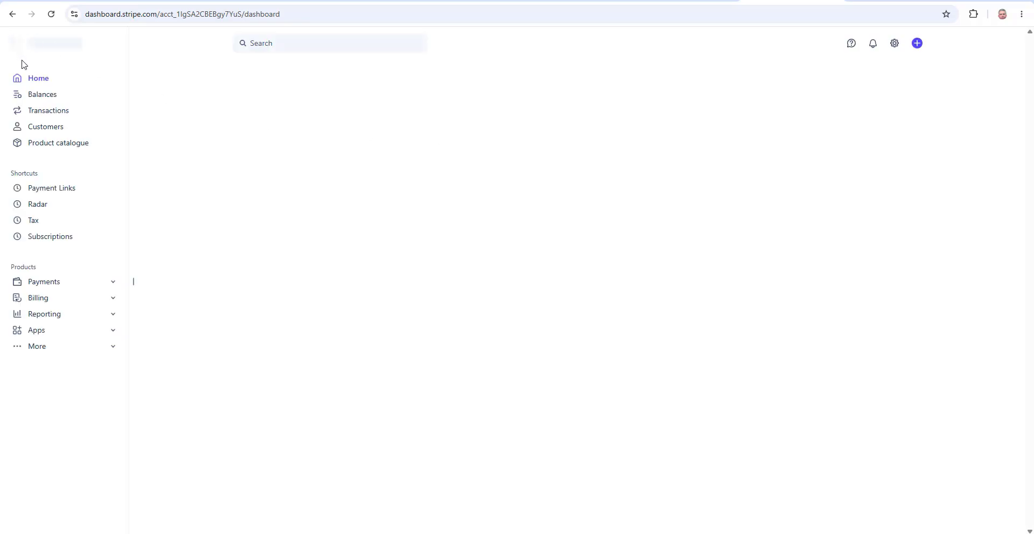
click(99, 50)
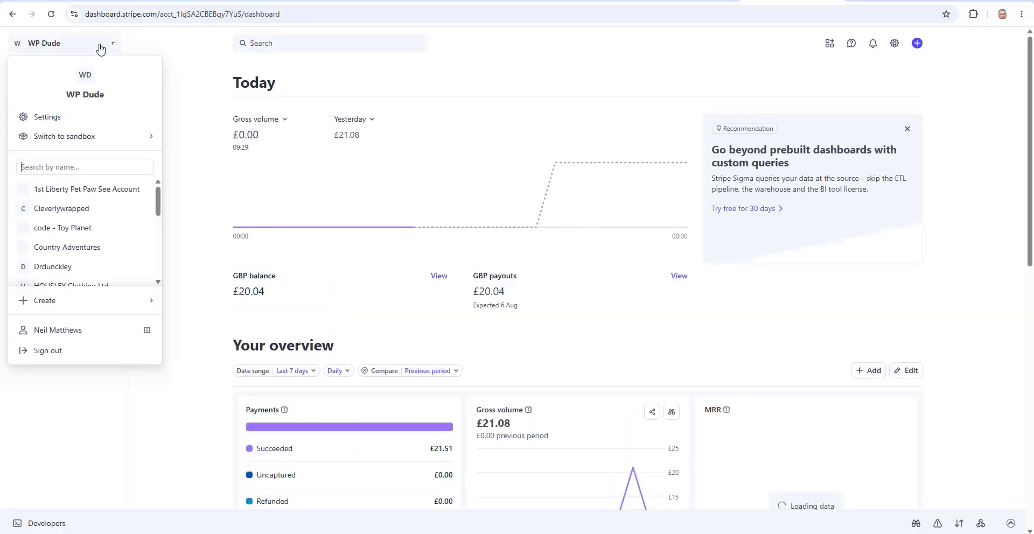
mouse_move(51, 139)
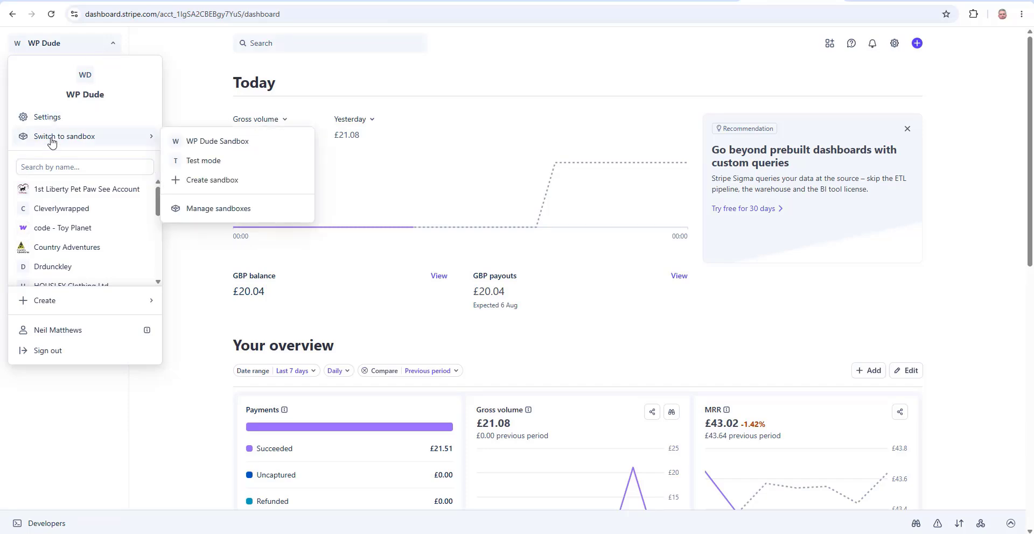
click(220, 142)
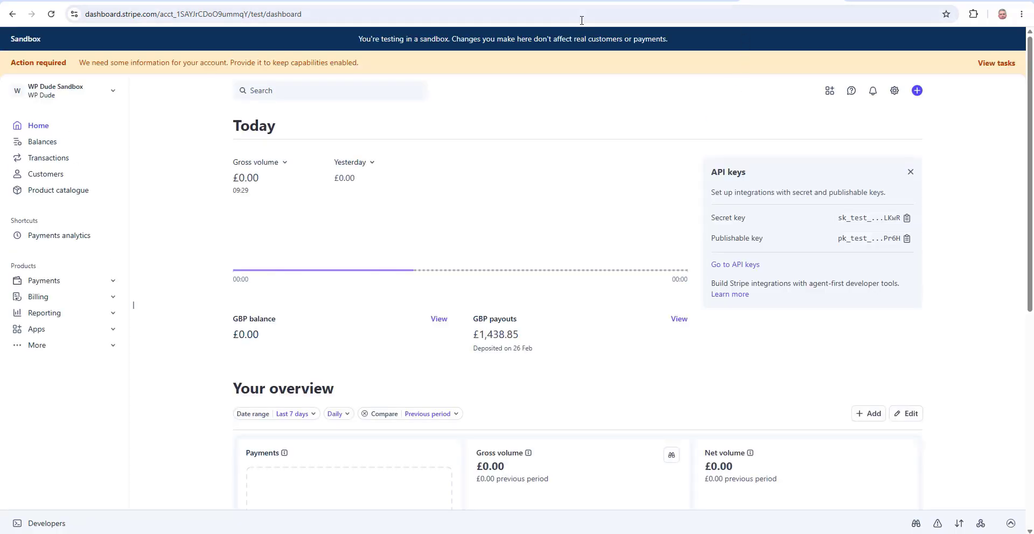
key(ctrl+Tab)
scroll(196, 249, down, 5)
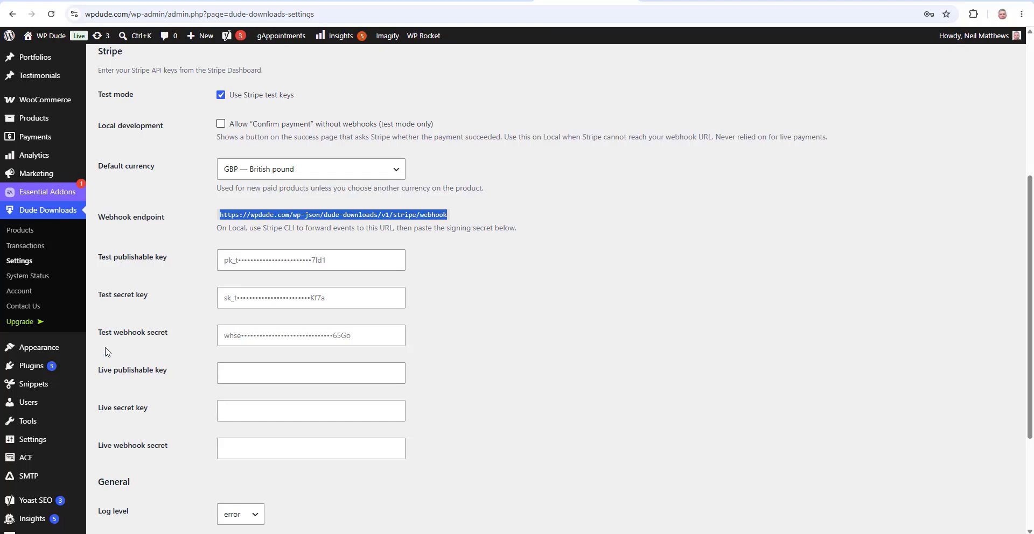
scroll(307, 204, up, 2)
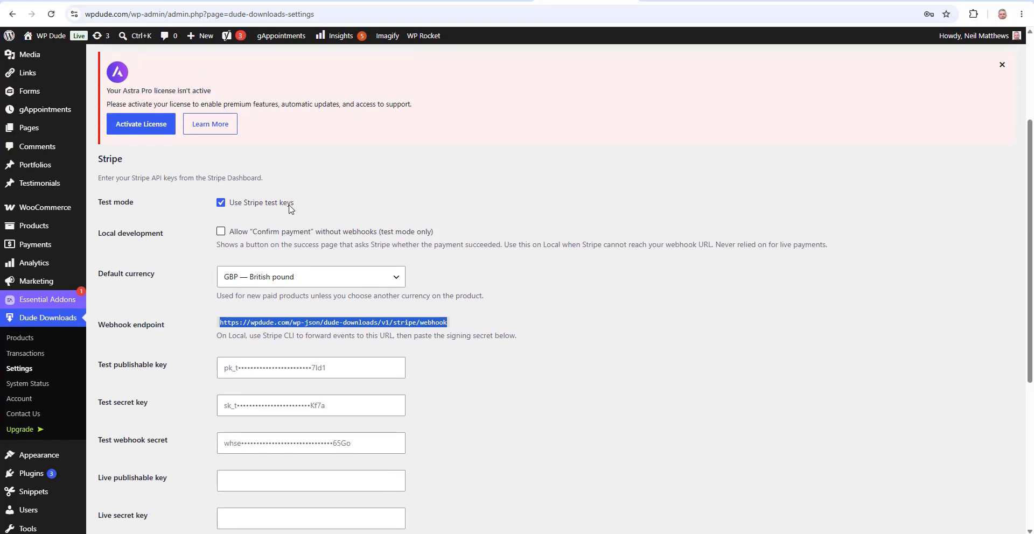
drag(309, 203, 229, 205)
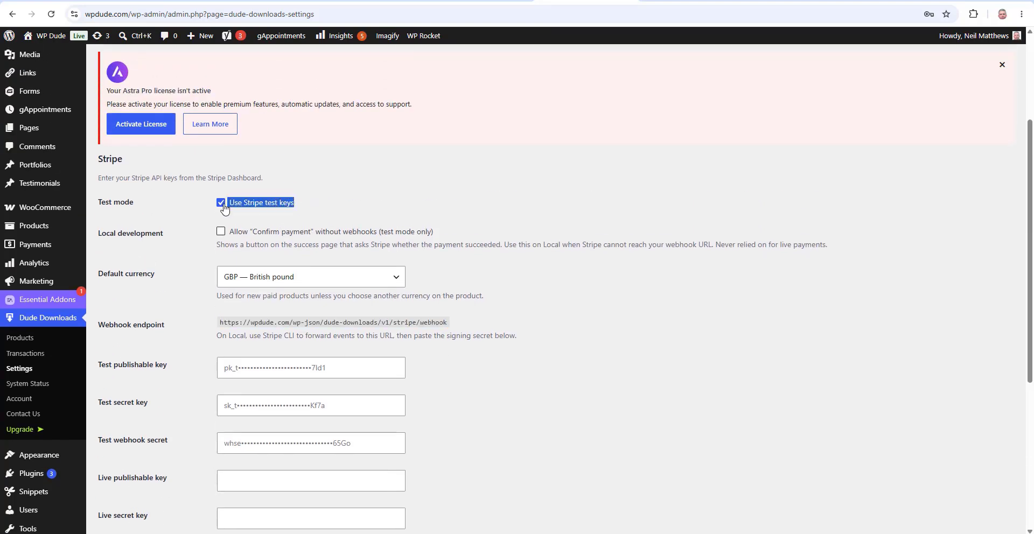
scroll(225, 480, down, 2)
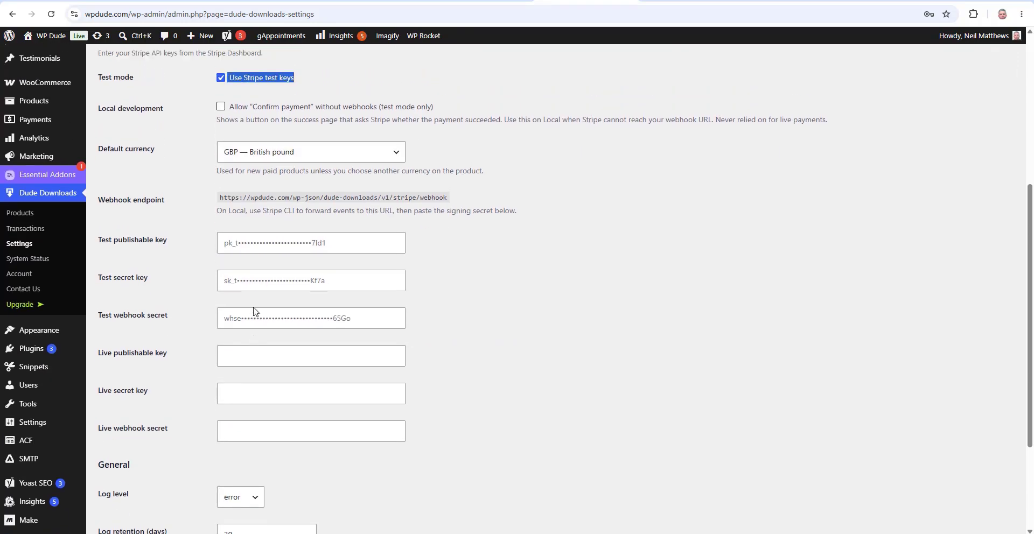
click(791, 1)
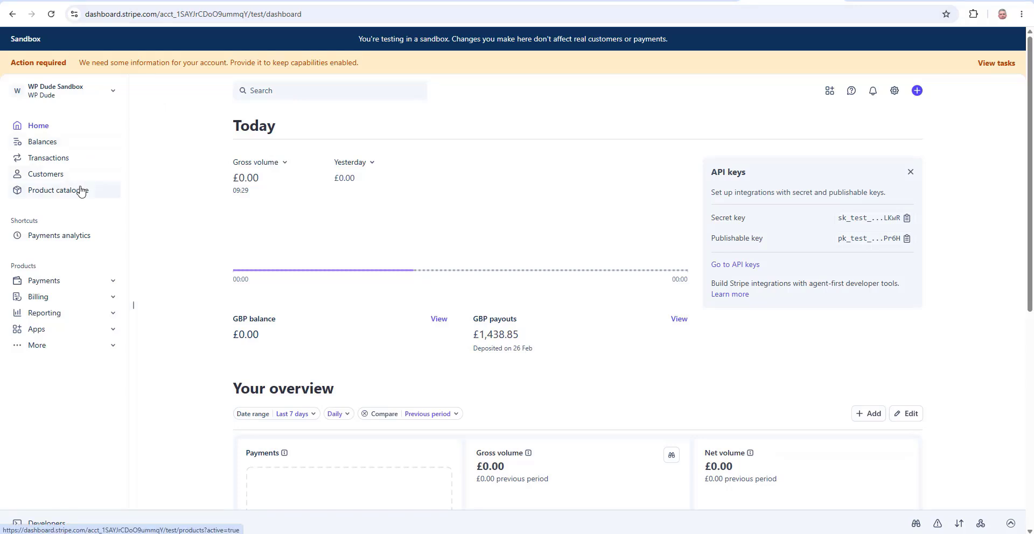
Open the sandbox API keys page under Developers in Stripe
scroll(81, 191, down, 2)
click(44, 523)
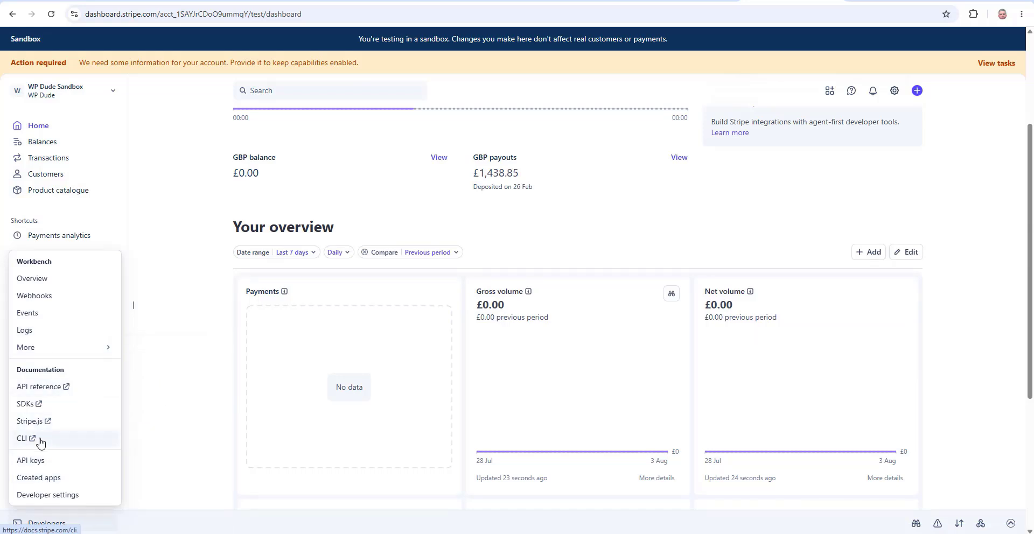
click(38, 461)
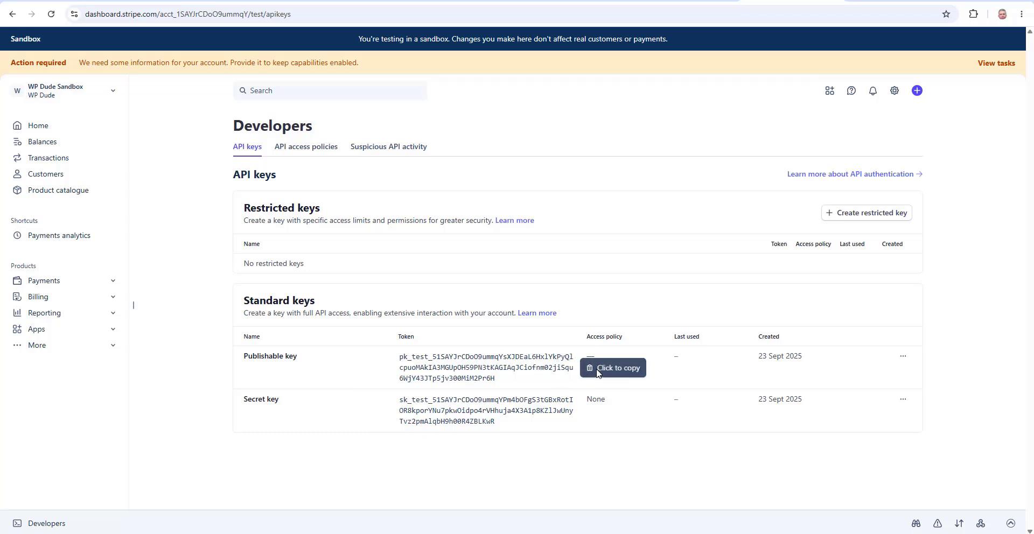
Compare Stripe's test keys with the WordPress Test publishable key field
key(ctrl+Tab)
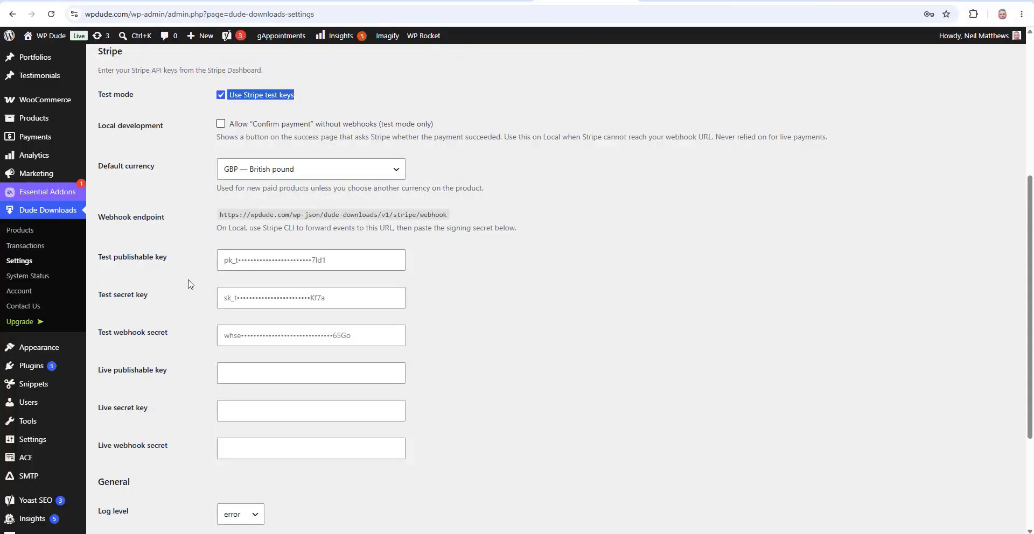
click(237, 259)
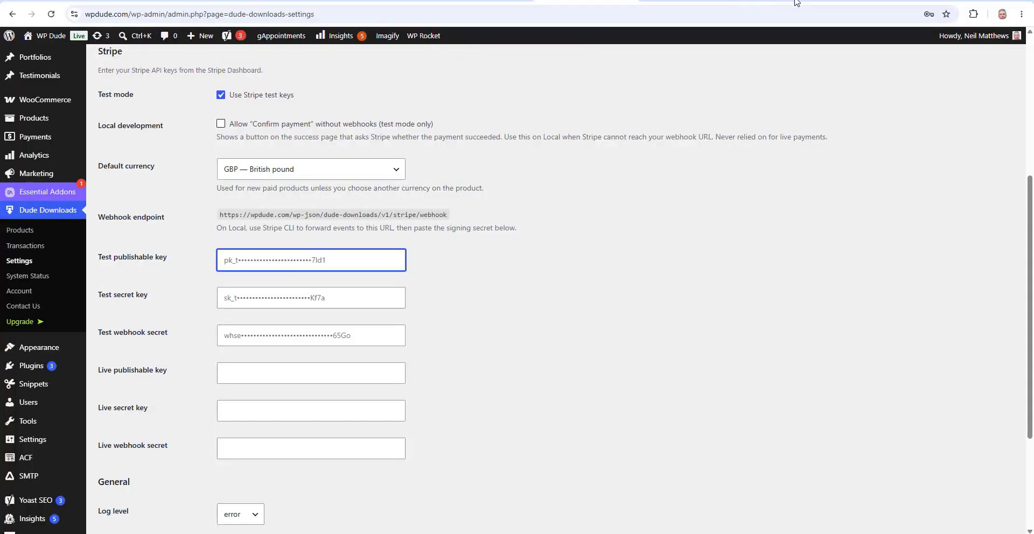
key(ctrl+Tab)
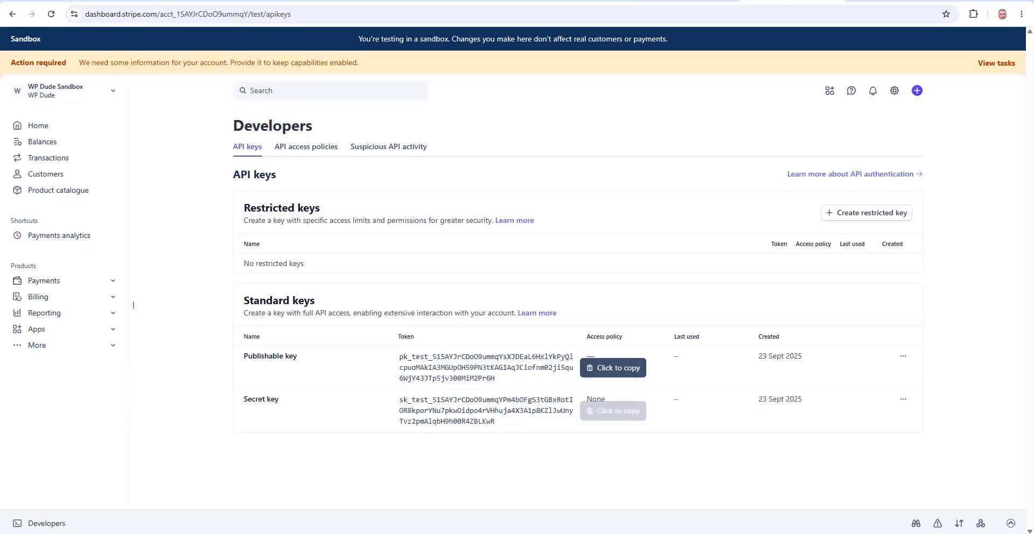
key(ctrl+Tab)
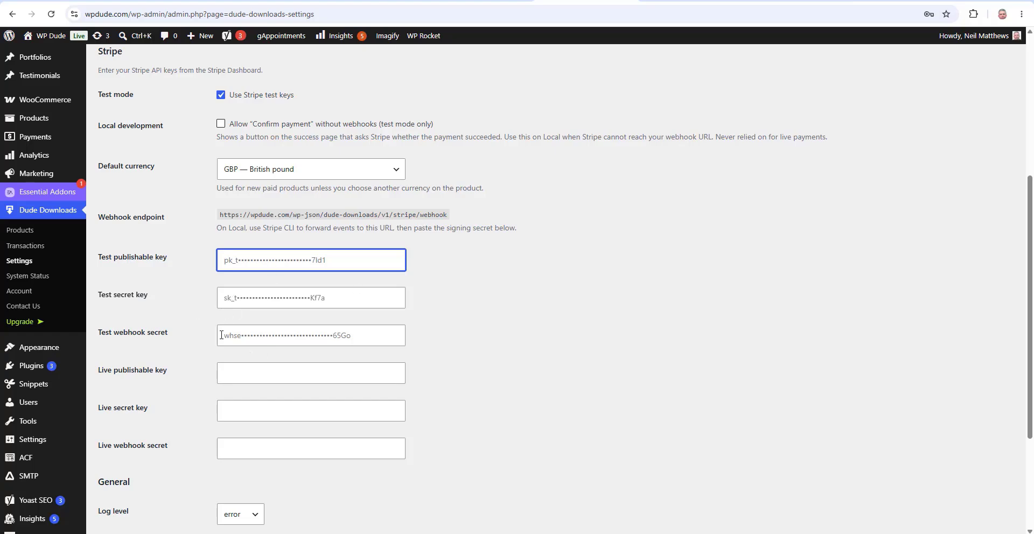
click(761, 0)
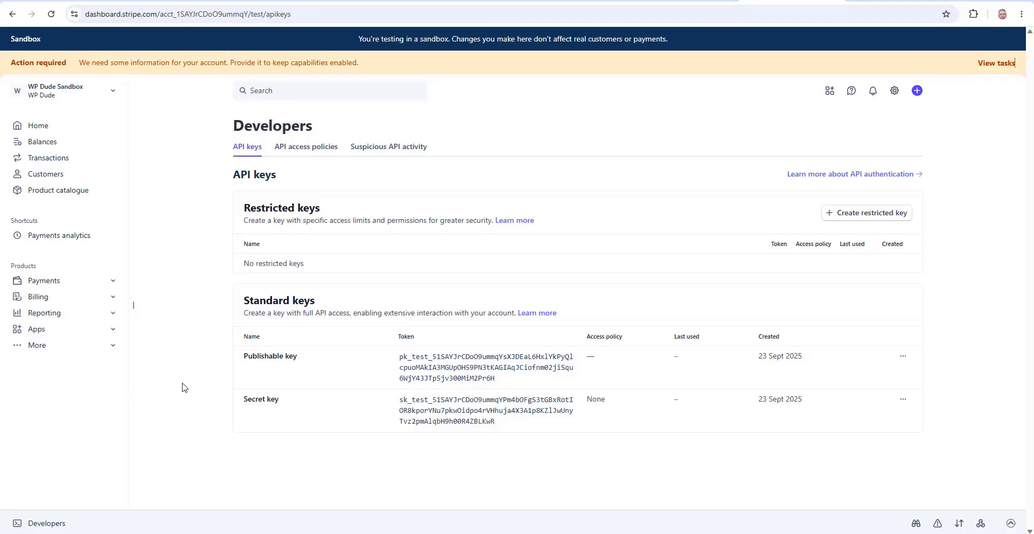
Start adding a new webhook event destination from Stripe's Workbench
mouse_move(45, 527)
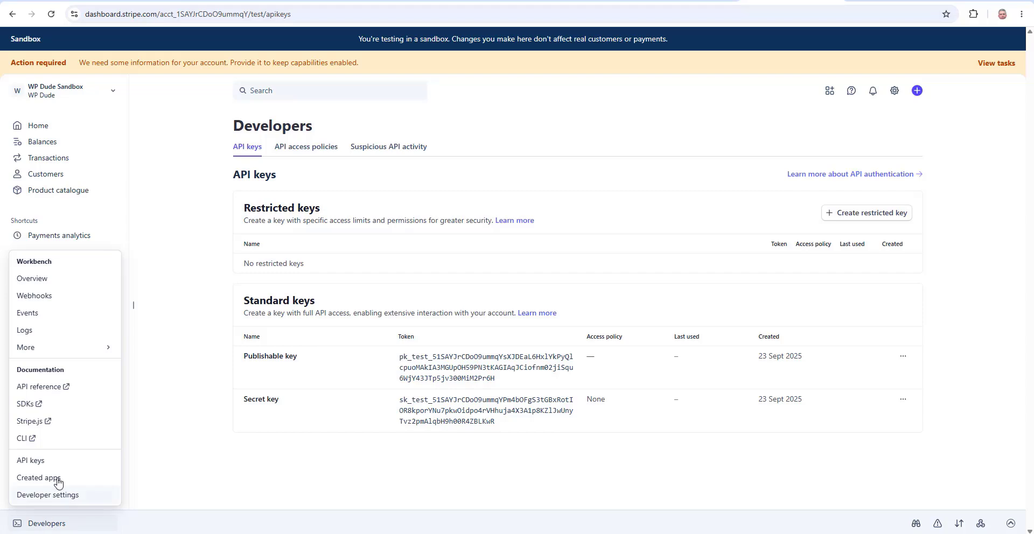
click(44, 296)
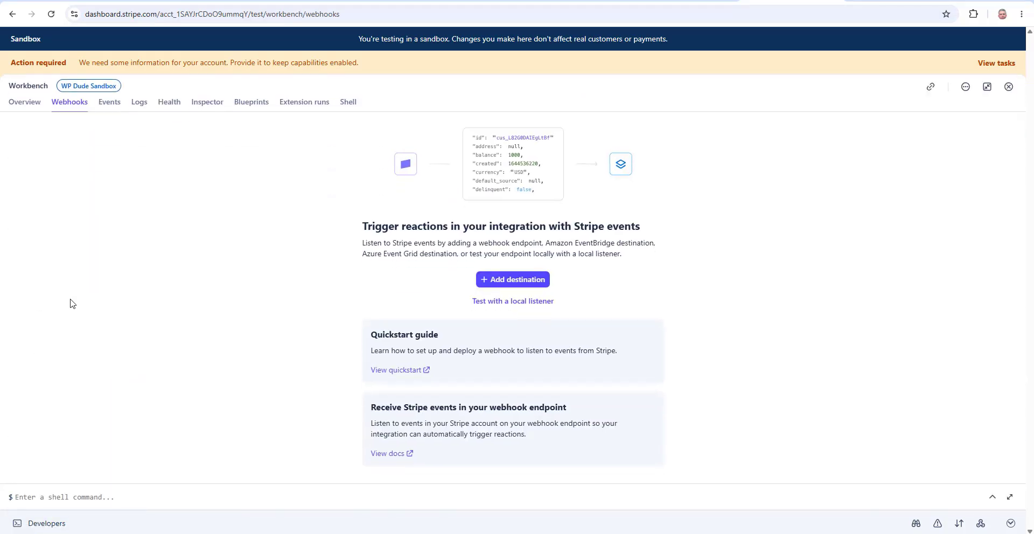
click(512, 285)
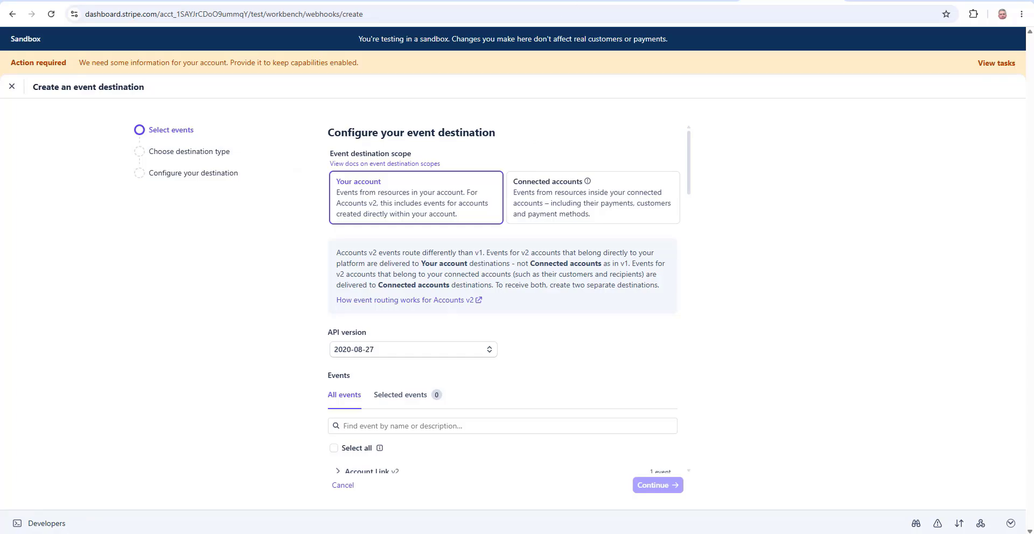
Copy the WordPress webhook endpoint URL, then select all 257 events in Stripe
click(539, 2)
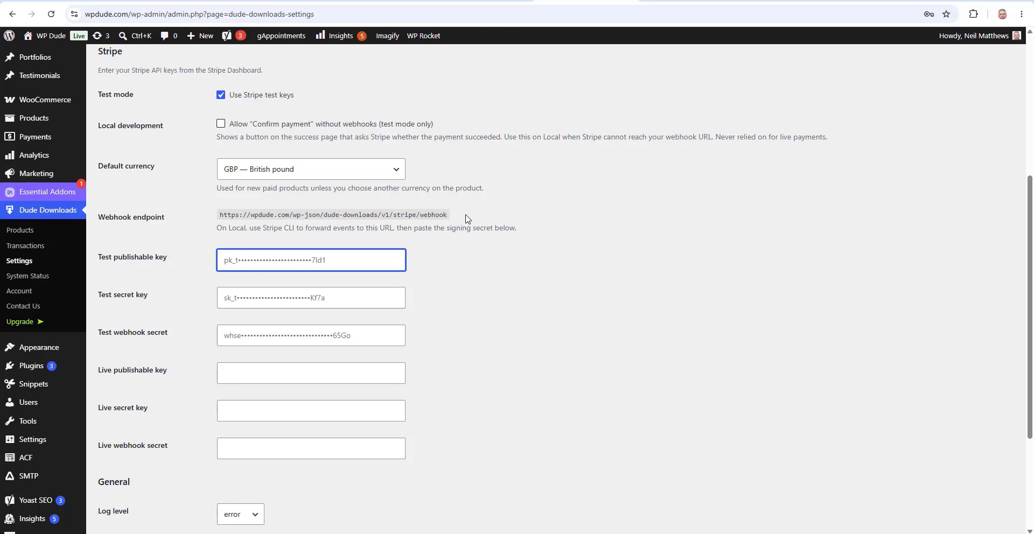
drag(466, 219, 206, 219)
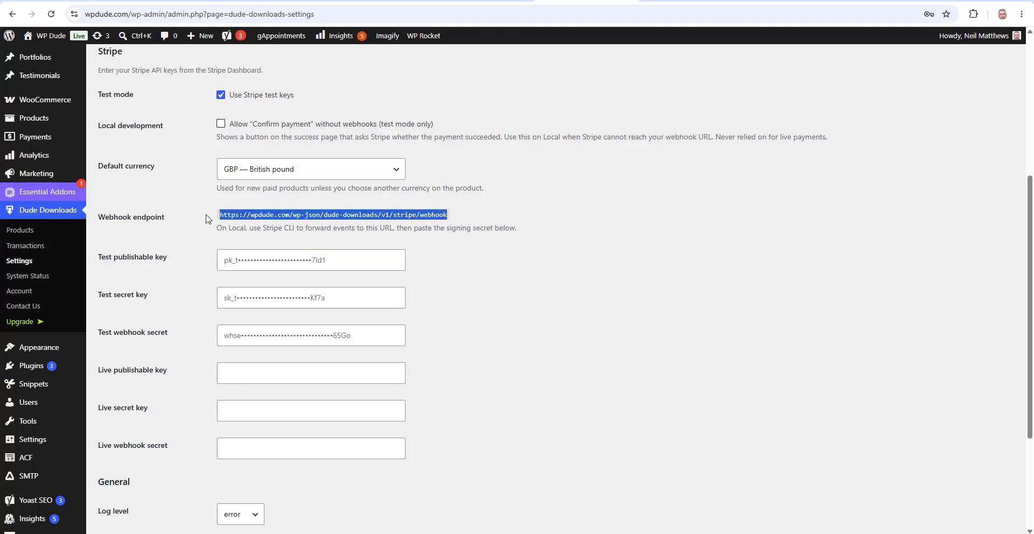
click(806, 3)
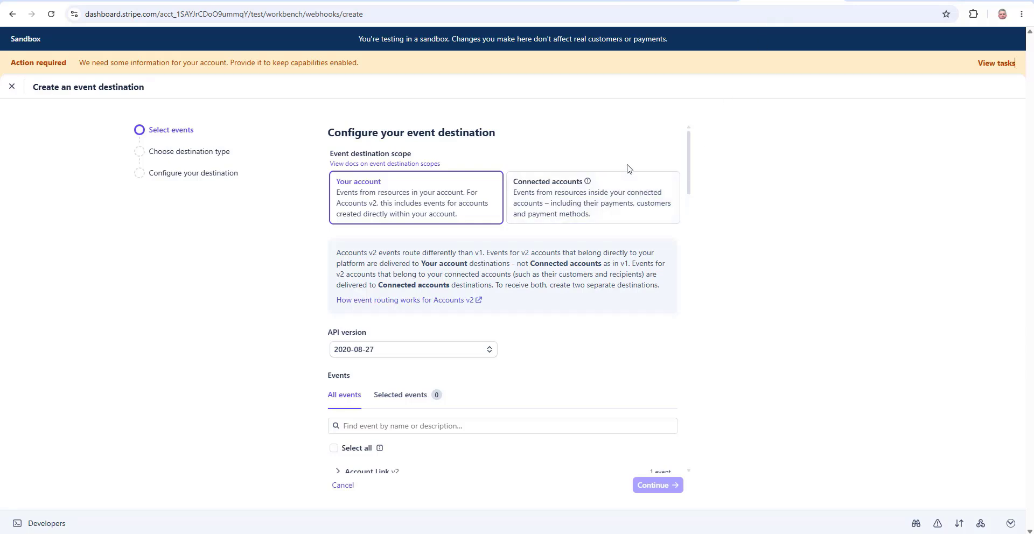
scroll(628, 164, down, 4)
scroll(629, 163, down, 1)
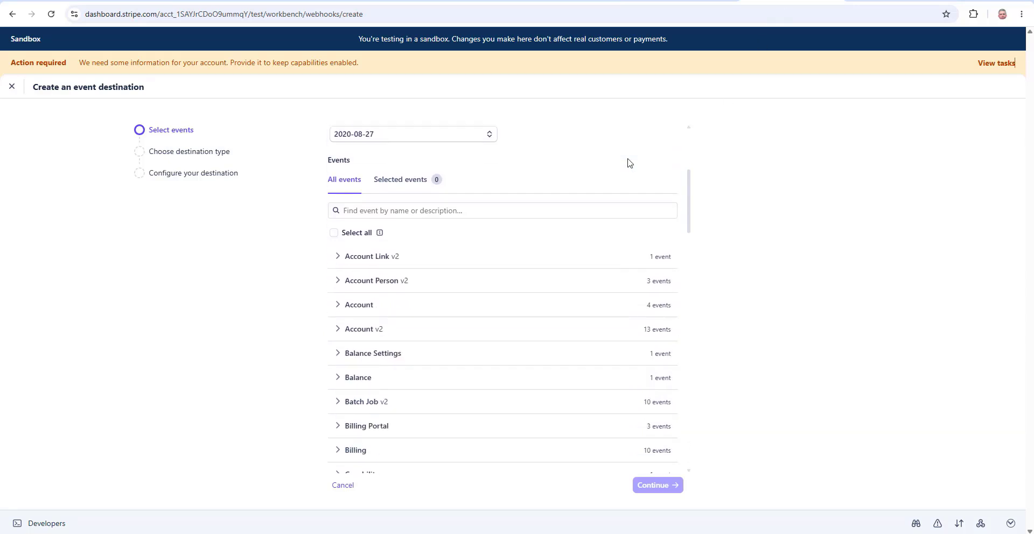
click(334, 234)
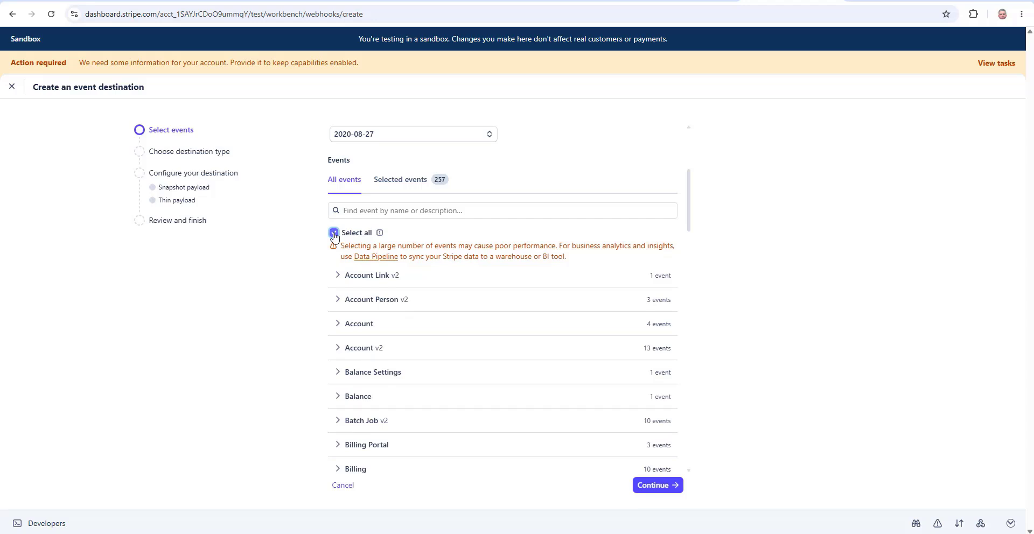
key(ctrl+Tab)
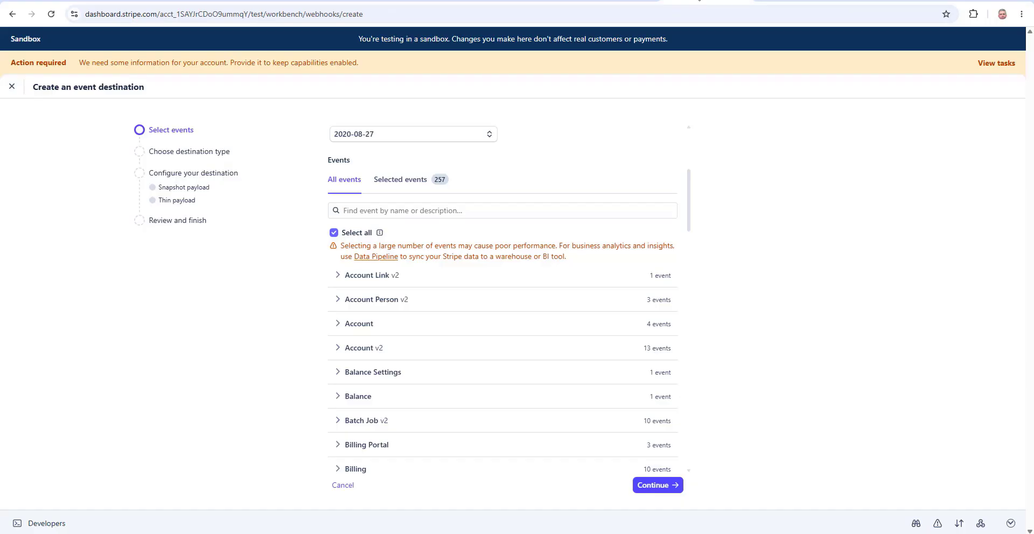
Expand the Checkout events group and clear the all-events selection
click(684, 3)
scroll(516, 245, down, 4)
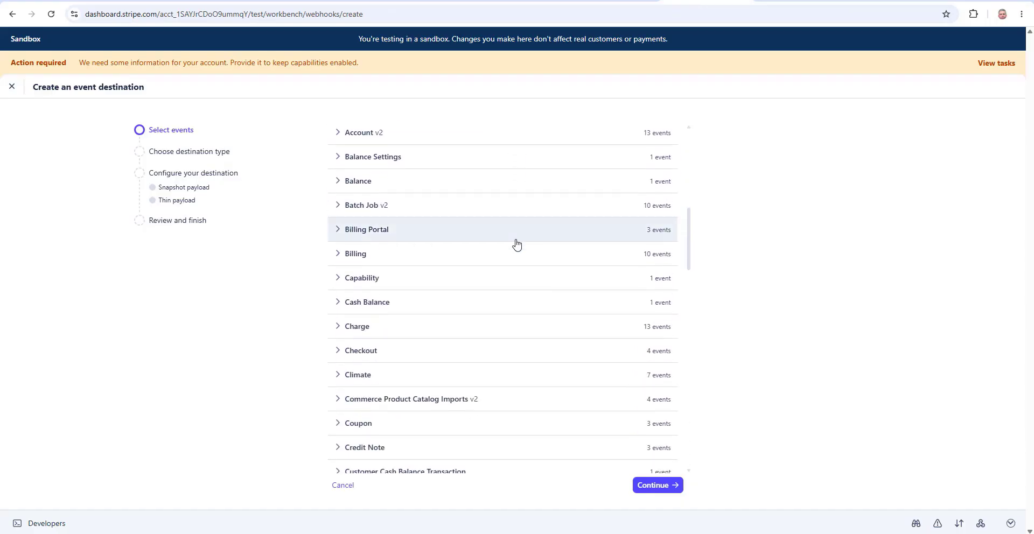
scroll(516, 245, down, 1)
click(337, 296)
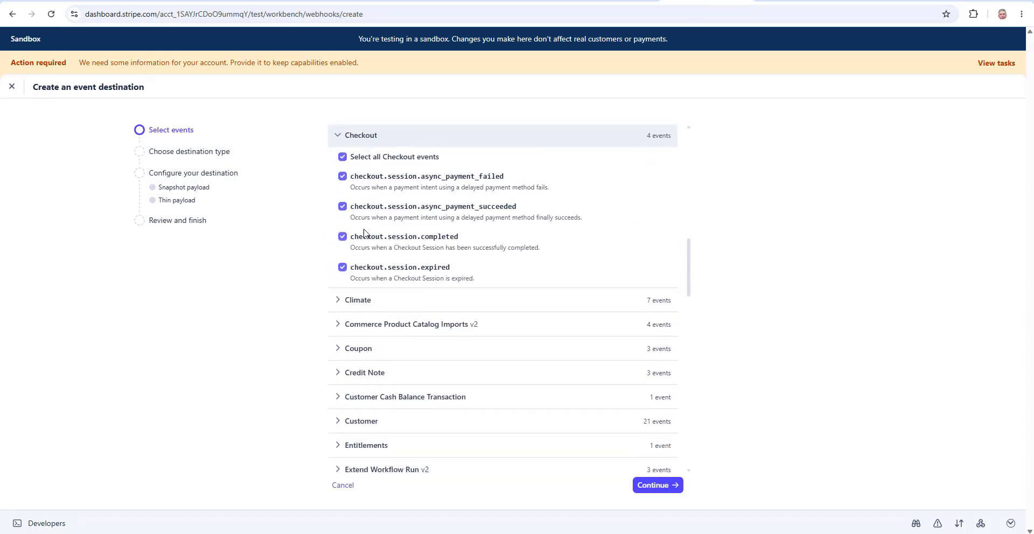
scroll(381, 204, up, 3)
scroll(381, 204, down, 4)
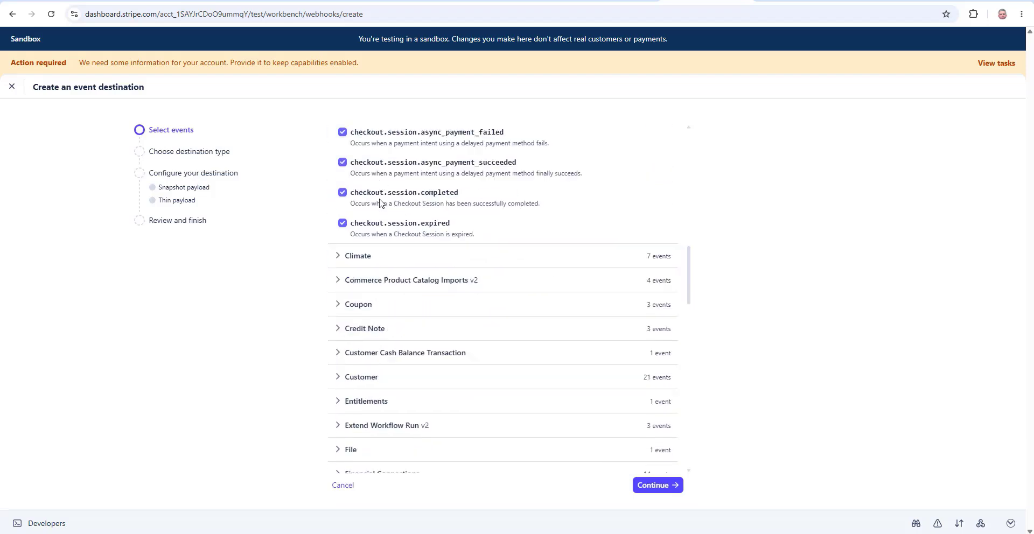
scroll(382, 204, up, 3)
scroll(381, 204, up, 2)
scroll(381, 201, down, 3)
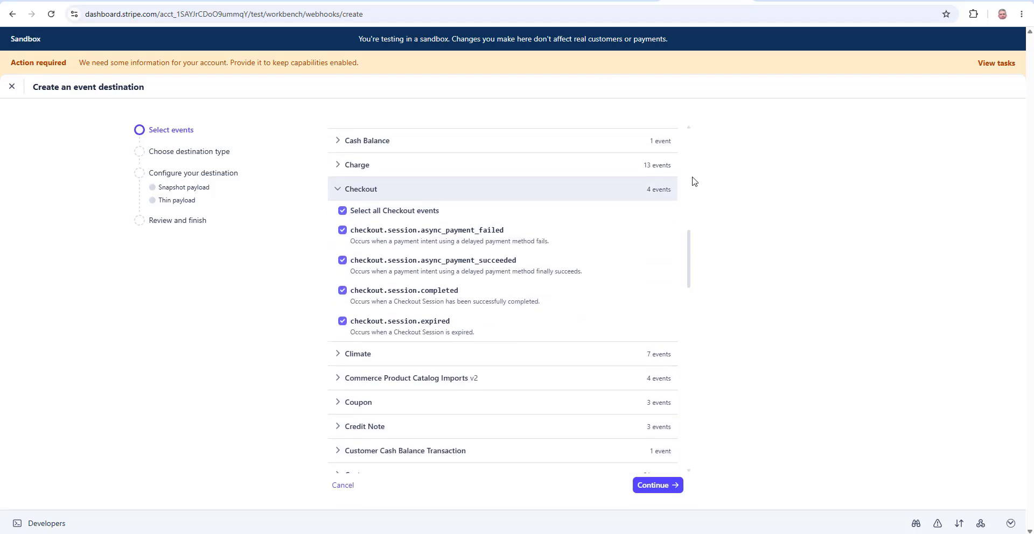
scroll(475, 187, up, 5)
scroll(474, 187, up, 6)
scroll(457, 196, down, 3)
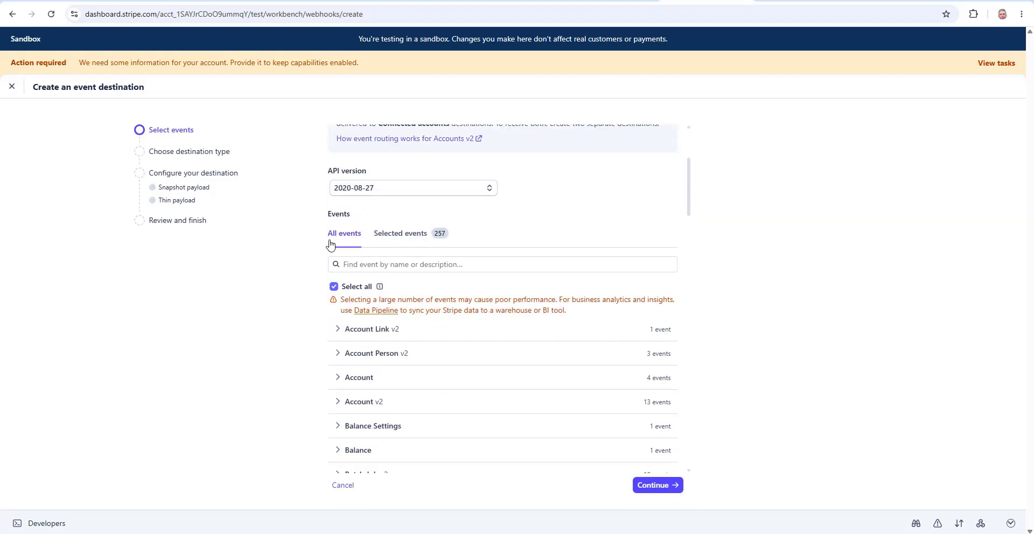
click(334, 287)
Select all four Checkout session events and all three Refund events
scroll(526, 203, down, 4)
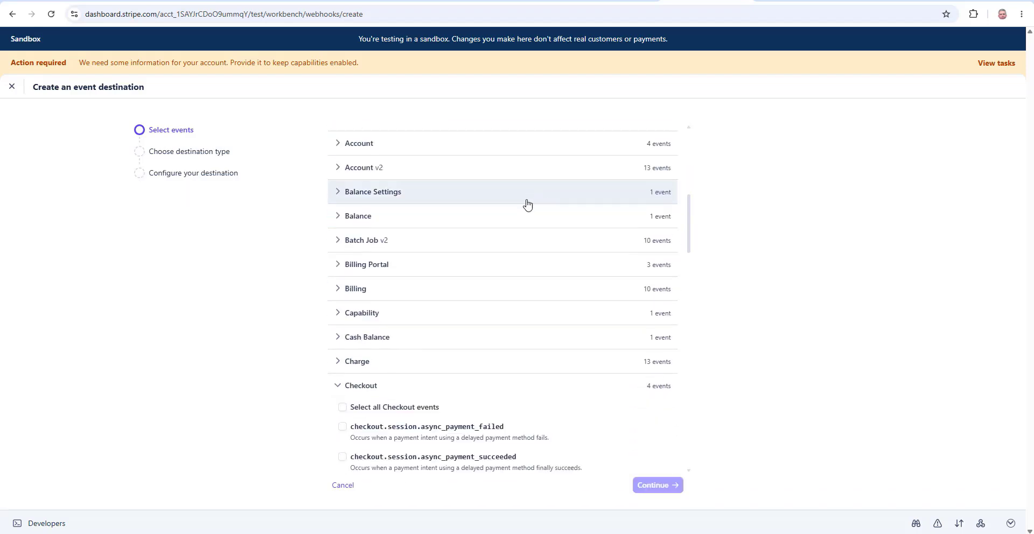
scroll(376, 215, down, 4)
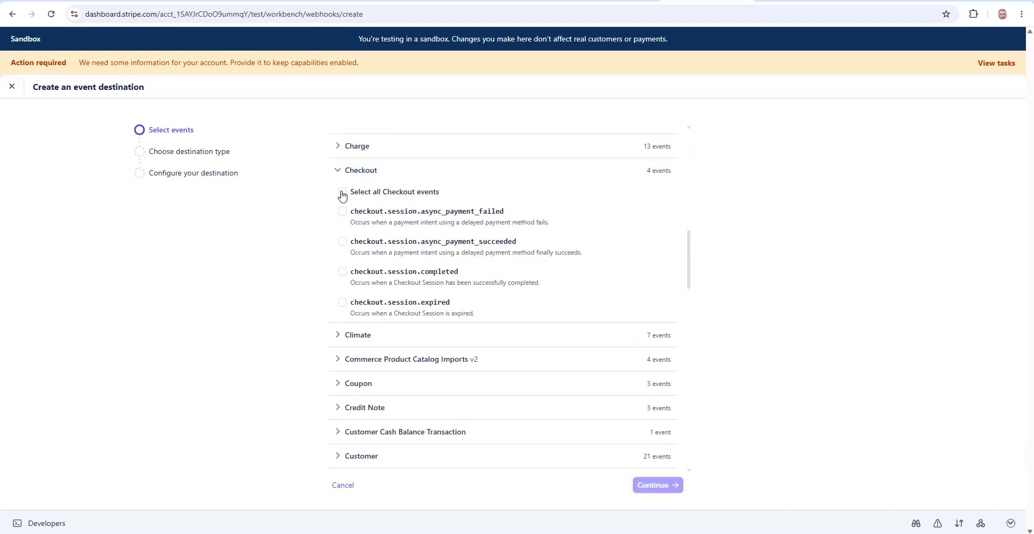
click(343, 193)
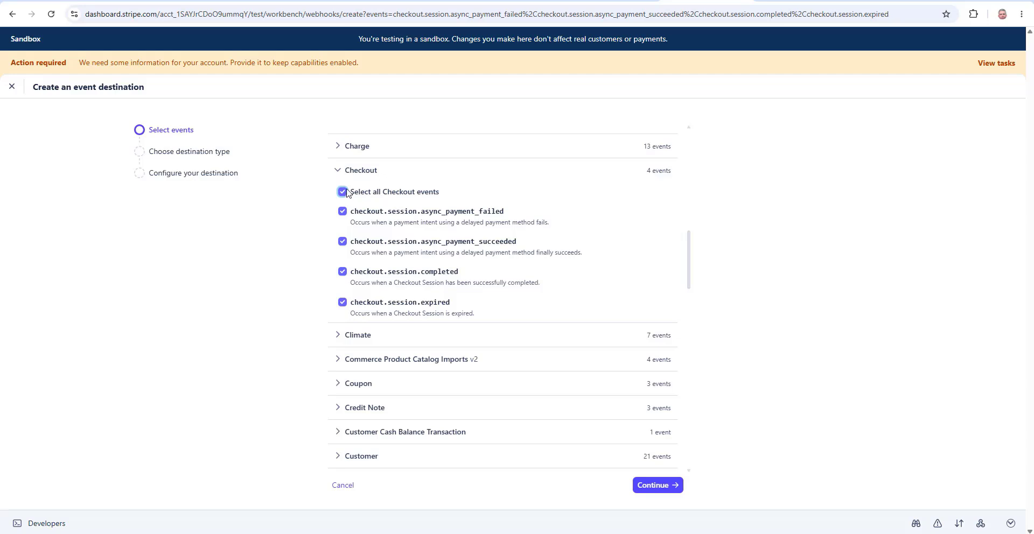
scroll(447, 226, down, 2)
scroll(447, 228, down, 8)
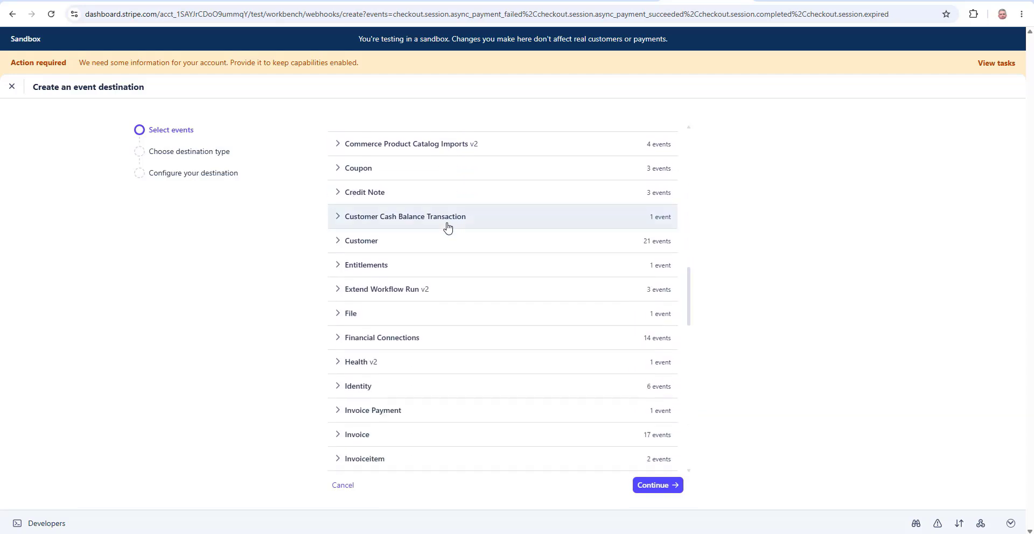
scroll(447, 226, down, 5)
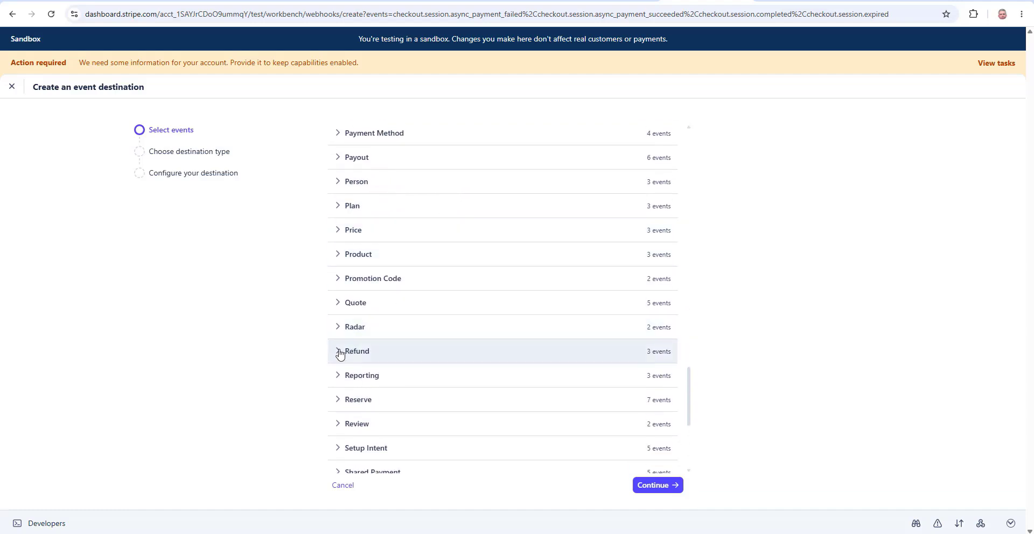
click(340, 352)
scroll(531, 266, down, 3)
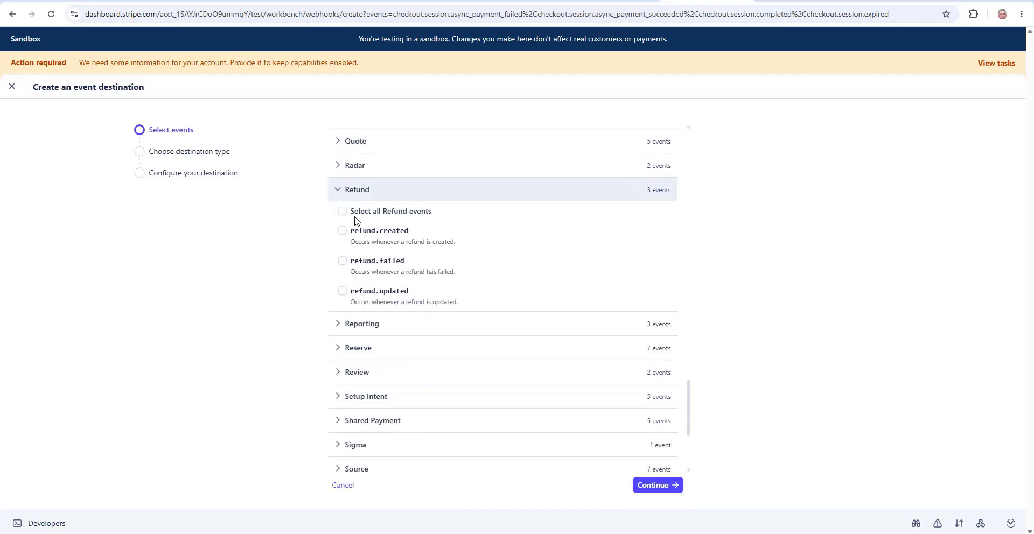
click(343, 211)
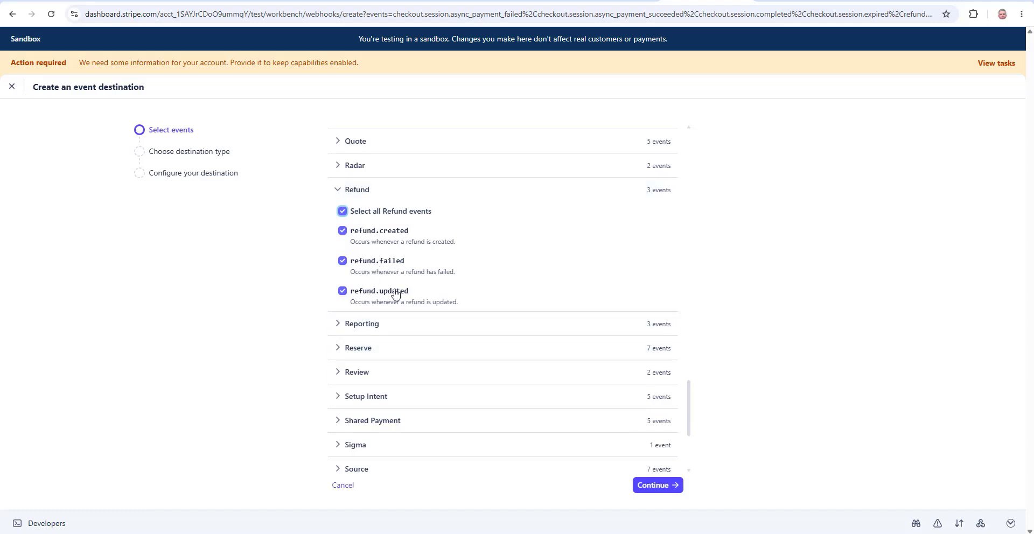
Choose Webhook endpoint as the destination type and name it 'WPdude endpoint'
click(656, 486)
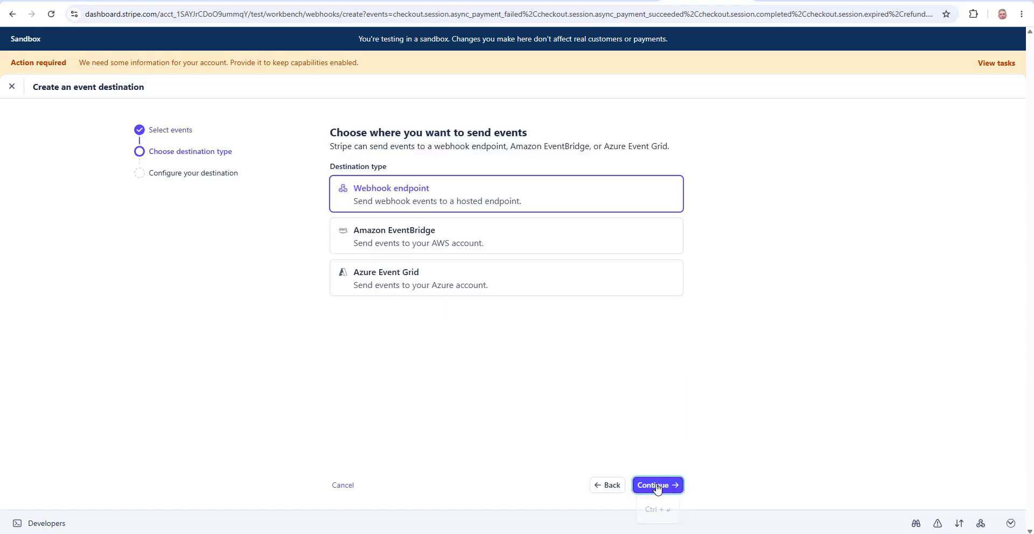
click(421, 190)
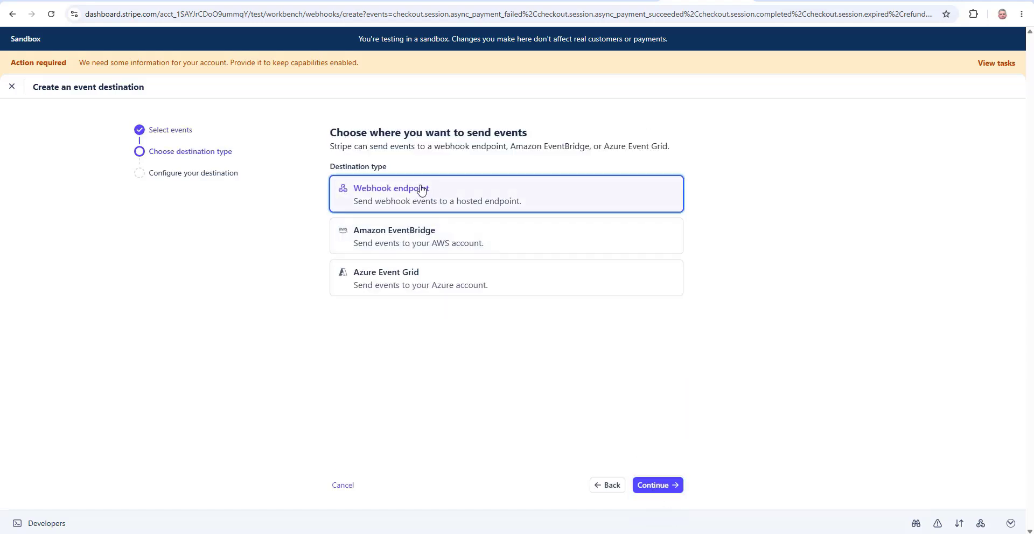
click(680, 494)
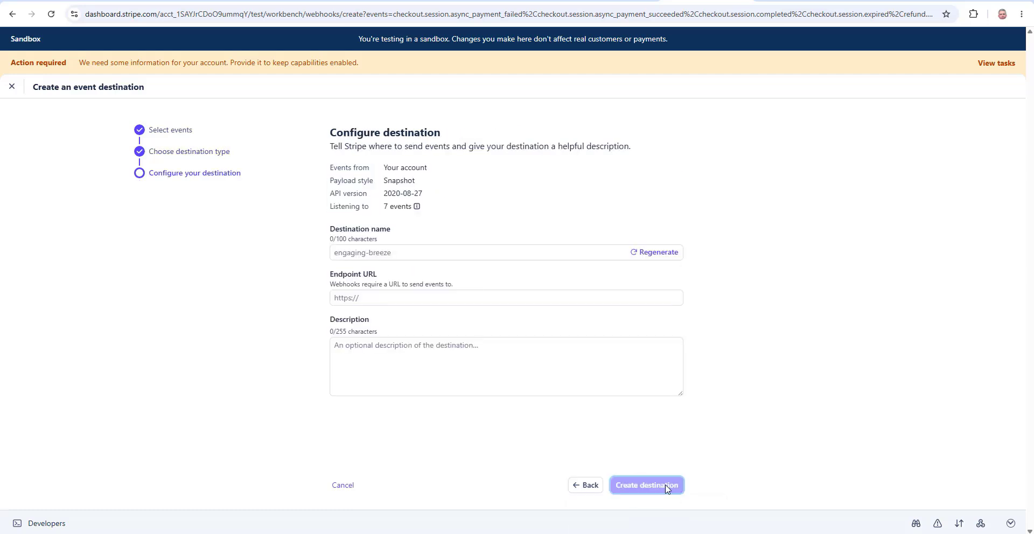
click(373, 253)
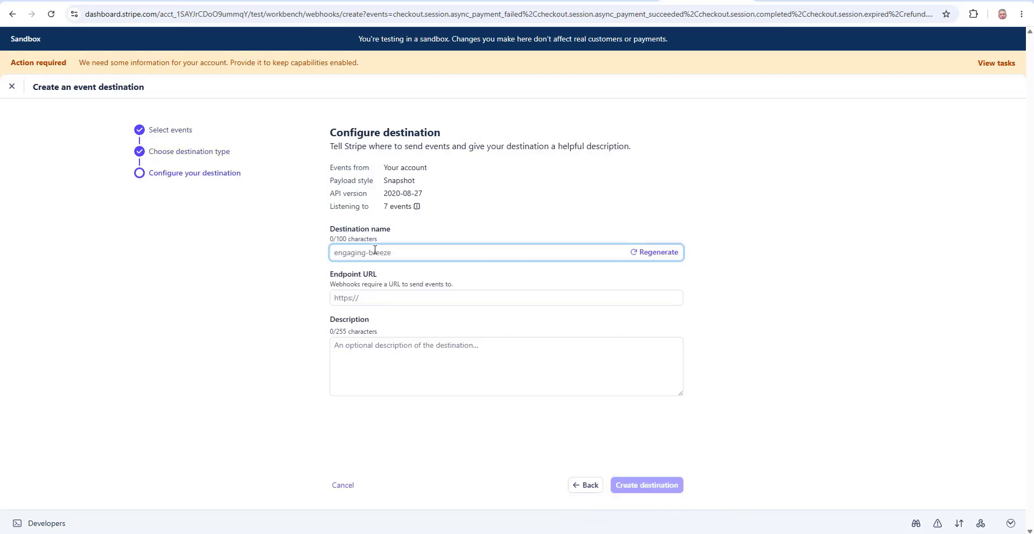
text(WPDU)
text(eu en)
key(BackSpace)
key(BackSpace)
key(BackSpace)
key(BackSpace)
key(BackSpace)
text(dude endpoint)
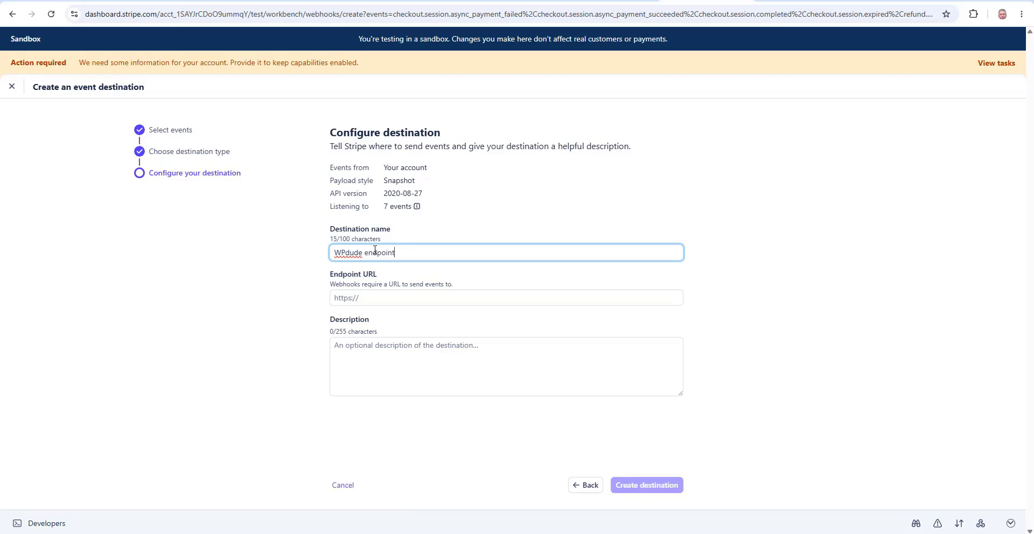
key(Tab)
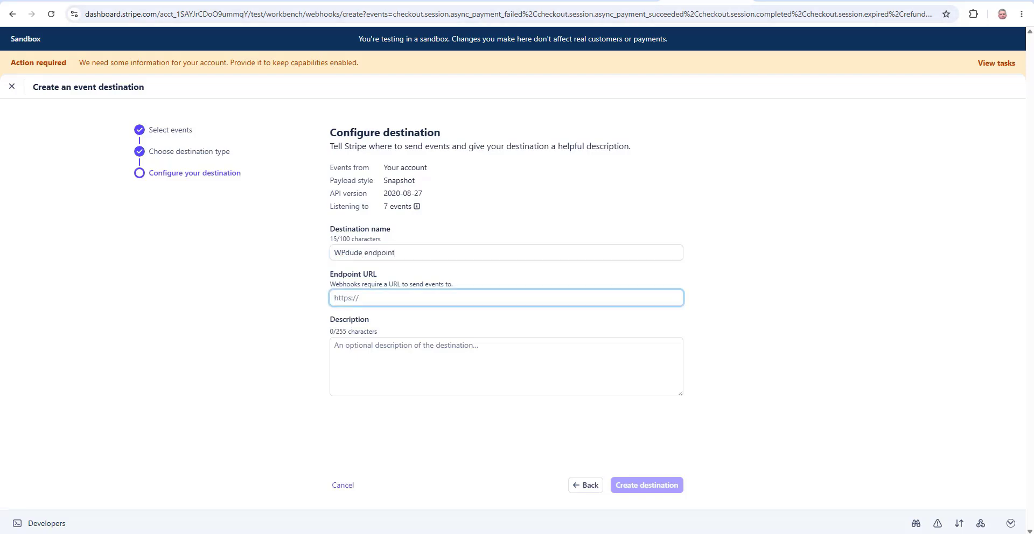
Paste the WordPress webhook URL as the destination's endpoint URL
click(524, 1)
drag(469, 217, 217, 217)
key(ctrl+c)
click(649, 2)
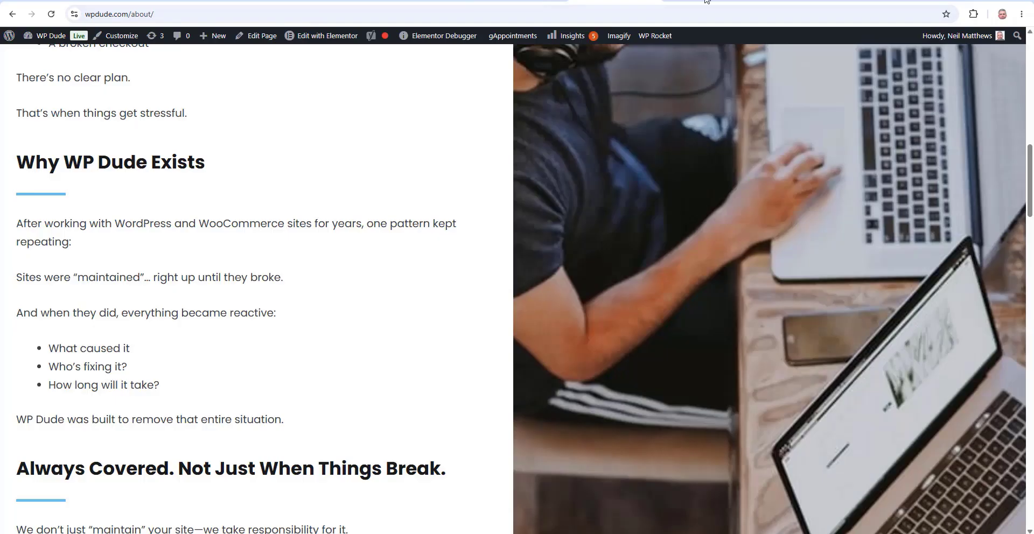
click(705, 2)
key(ctrl+v)
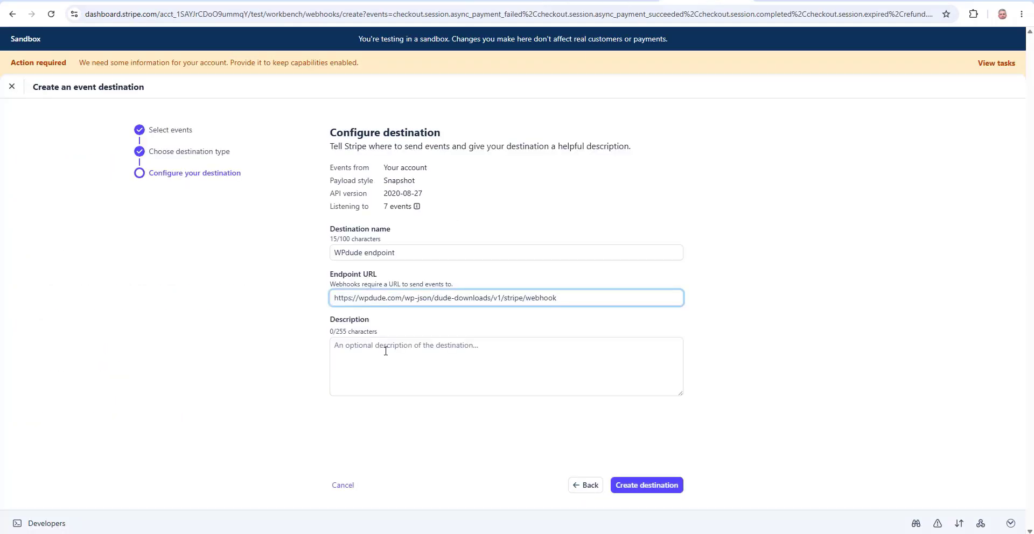
Add the description 'capture wpdude download events' and create the destination
click(397, 346)
text(capture d)
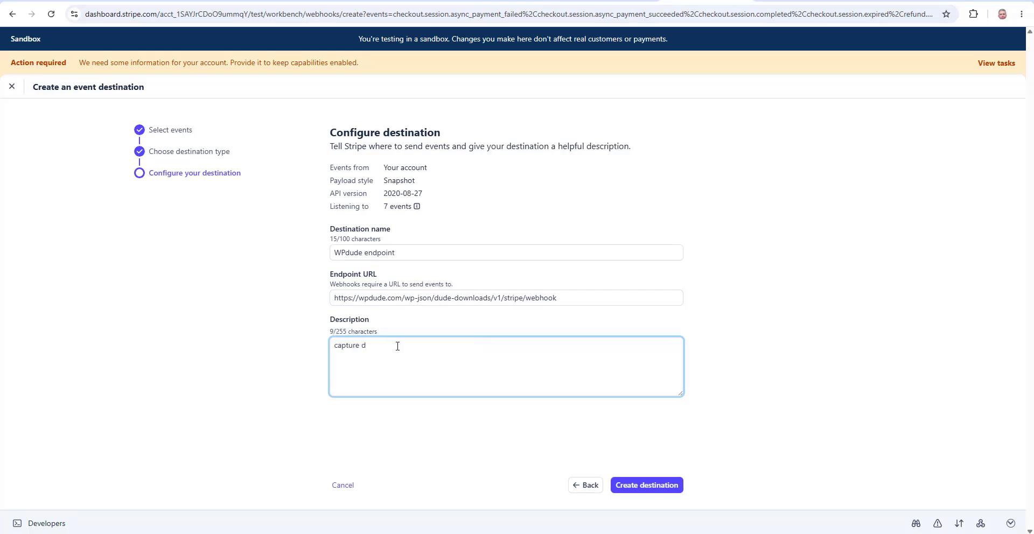
key(BackSpace)
text(wpdude downloaf)
text( events)
click(645, 486)
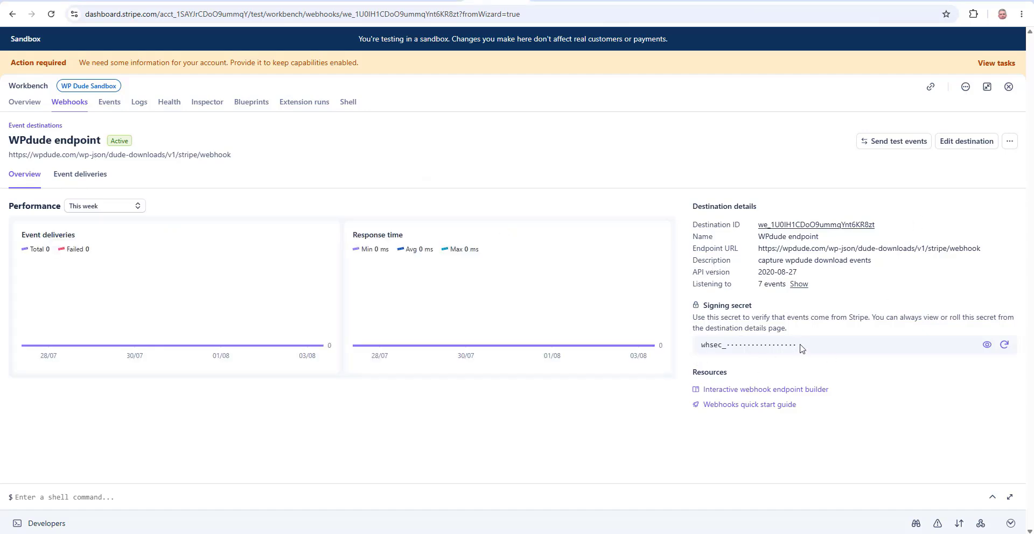
Reveal the WPdude endpoint's whsec signing secret and select it for copying
click(987, 344)
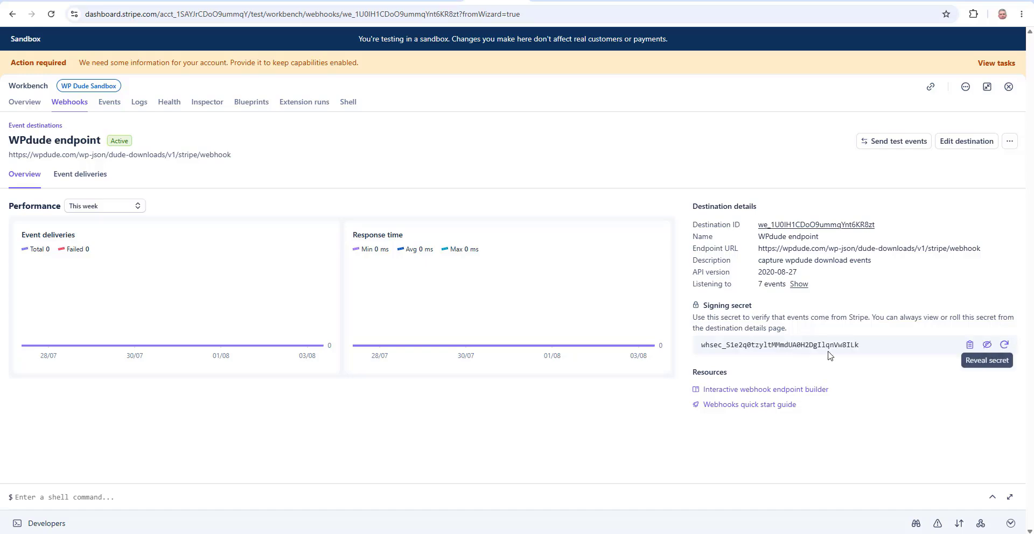
click(830, 346)
key(ctrl+a)
double_click(828, 347)
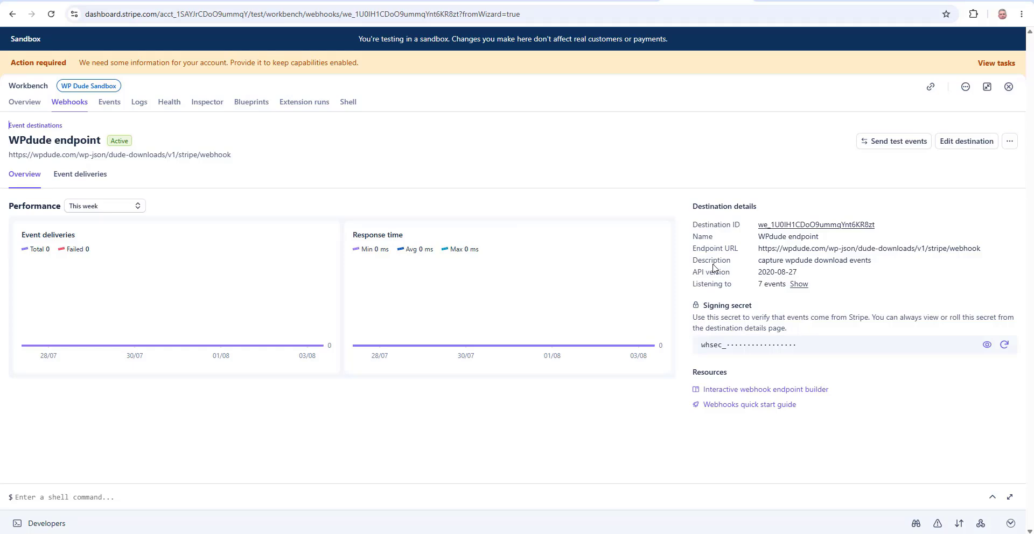
Save and test the Stripe connection, then enable Allow Confirm payment without webhooks
click(523, 1)
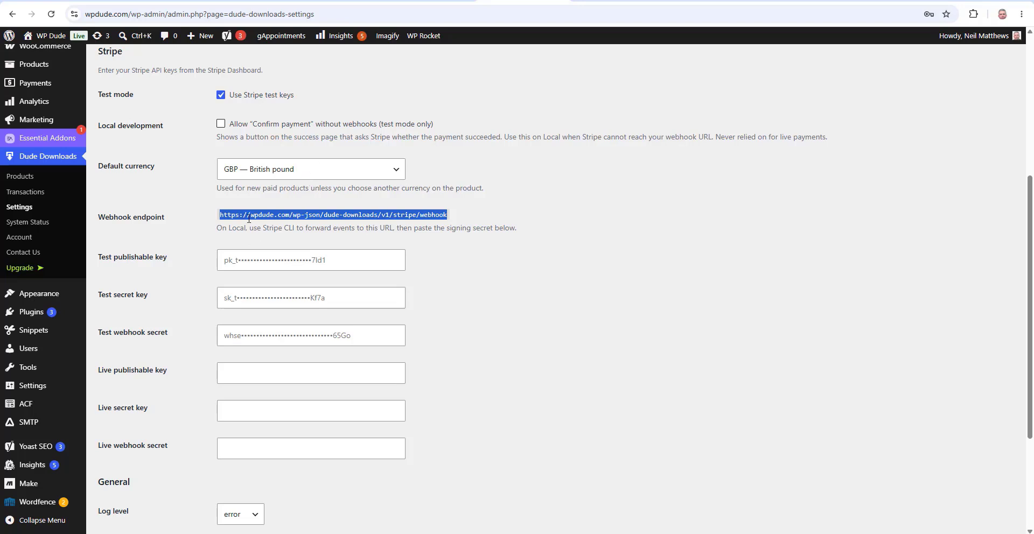
scroll(231, 147, down, 3)
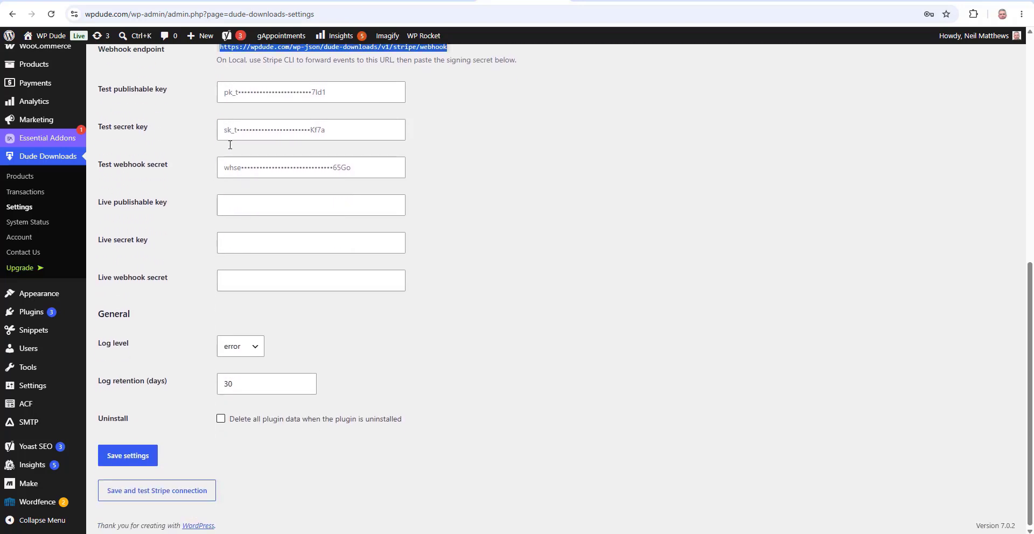
click(167, 489)
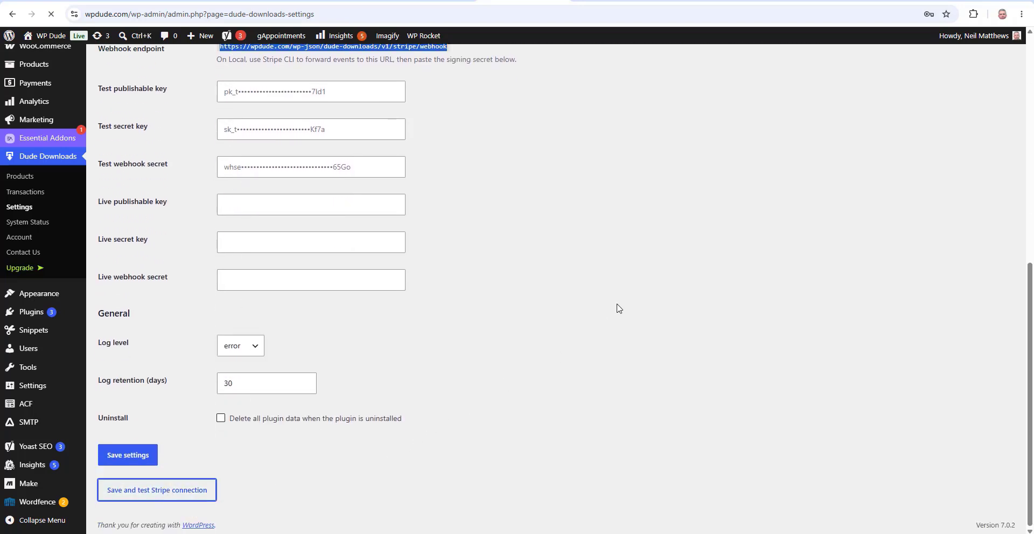
scroll(619, 308, up, 1)
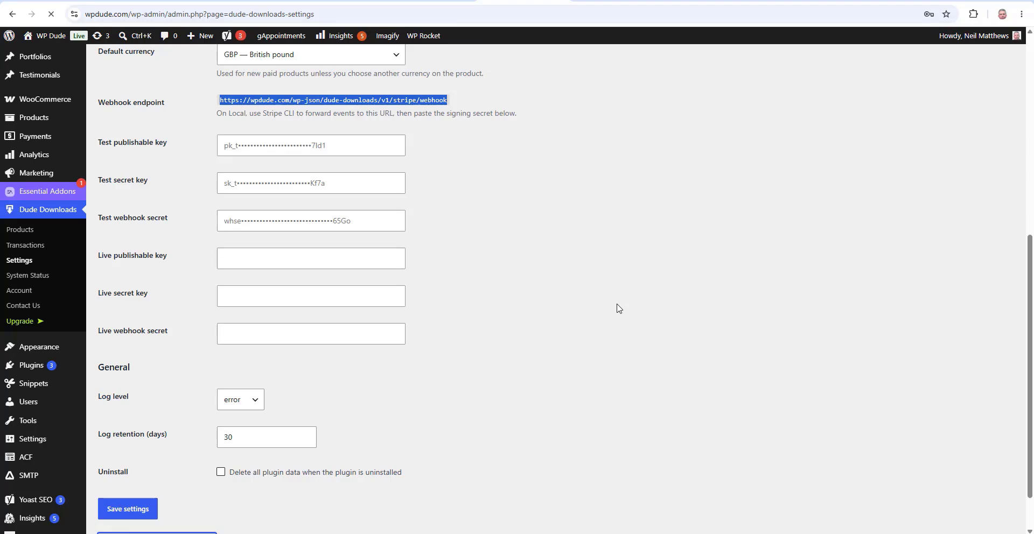
scroll(619, 308, up, 6)
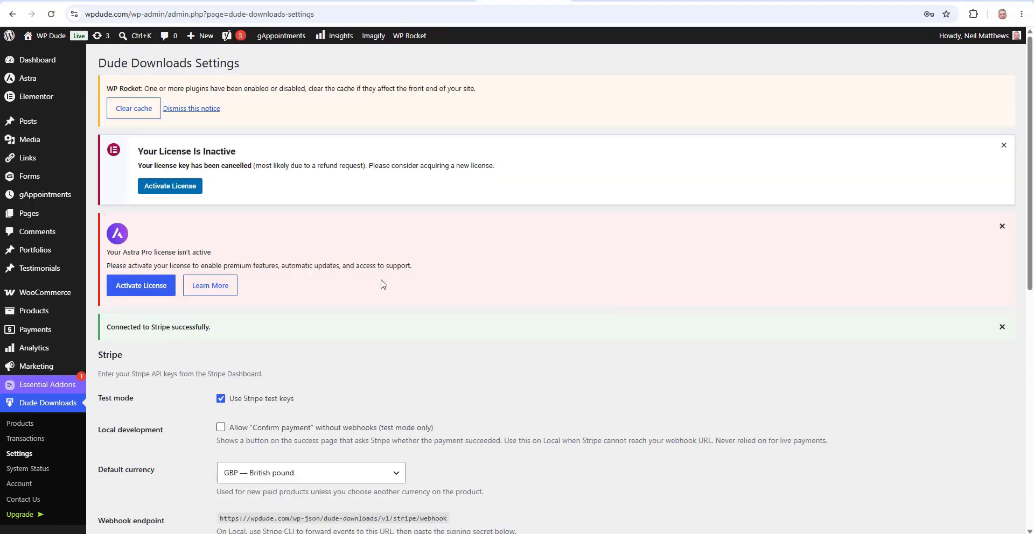
scroll(384, 281, down, 2)
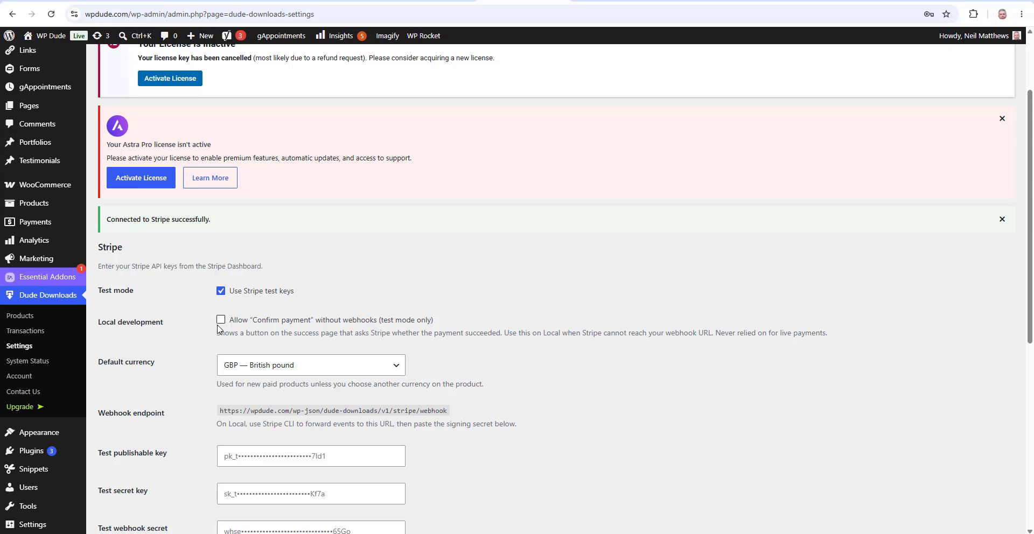
click(221, 321)
Untick the Local development Allow Confirm payment option and review the Dude Downloads settings
click(228, 319)
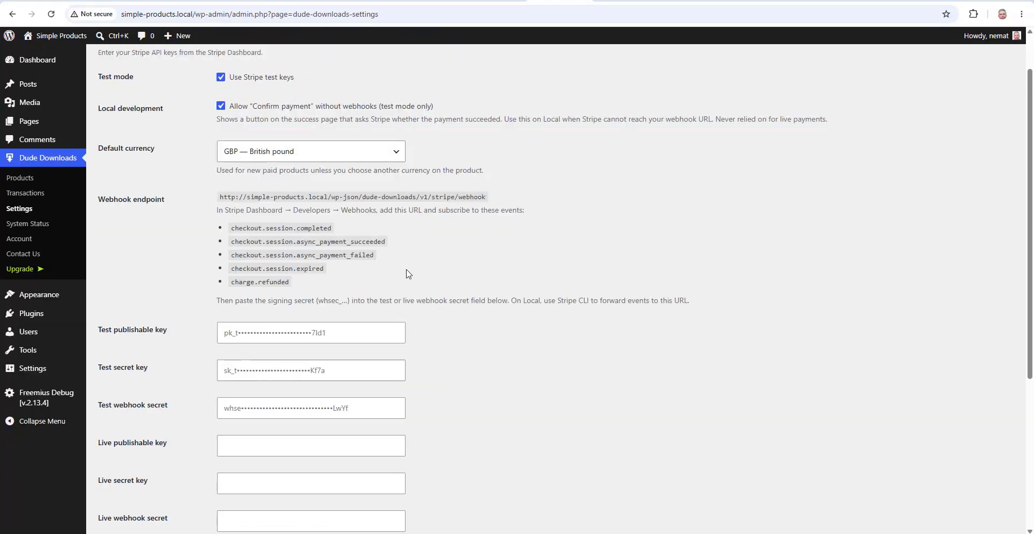
scroll(310, 295, down, 3)
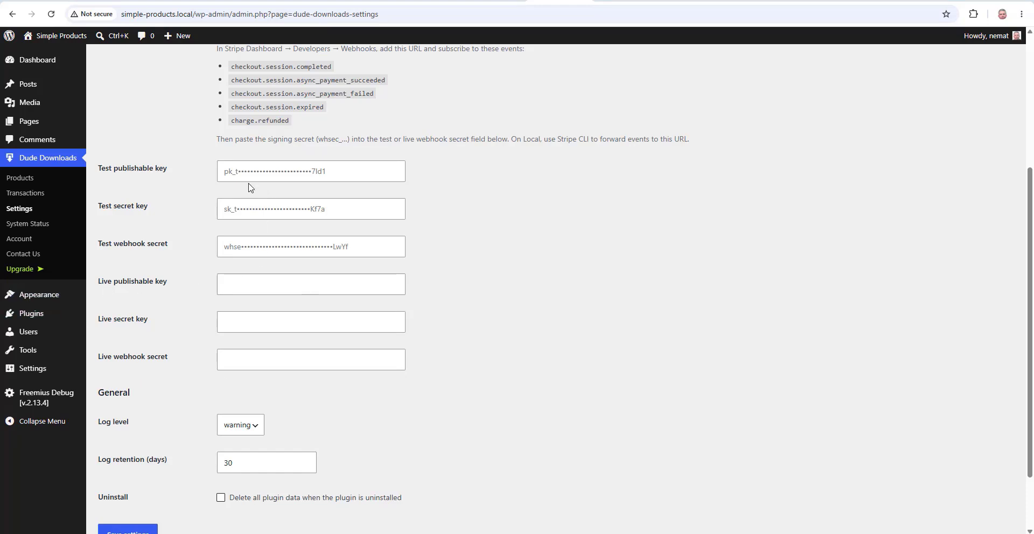
scroll(242, 173, up, 4)
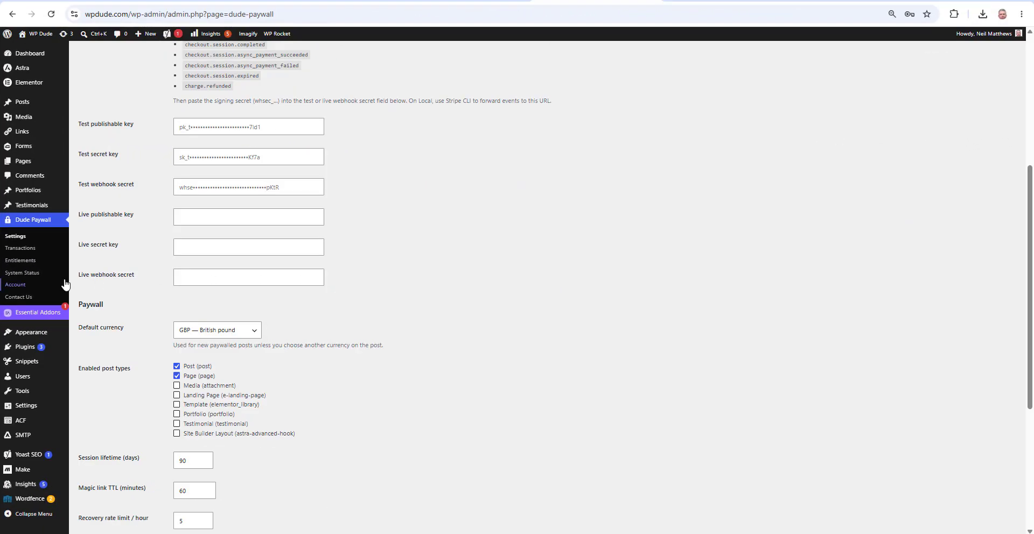
click(253, 334)
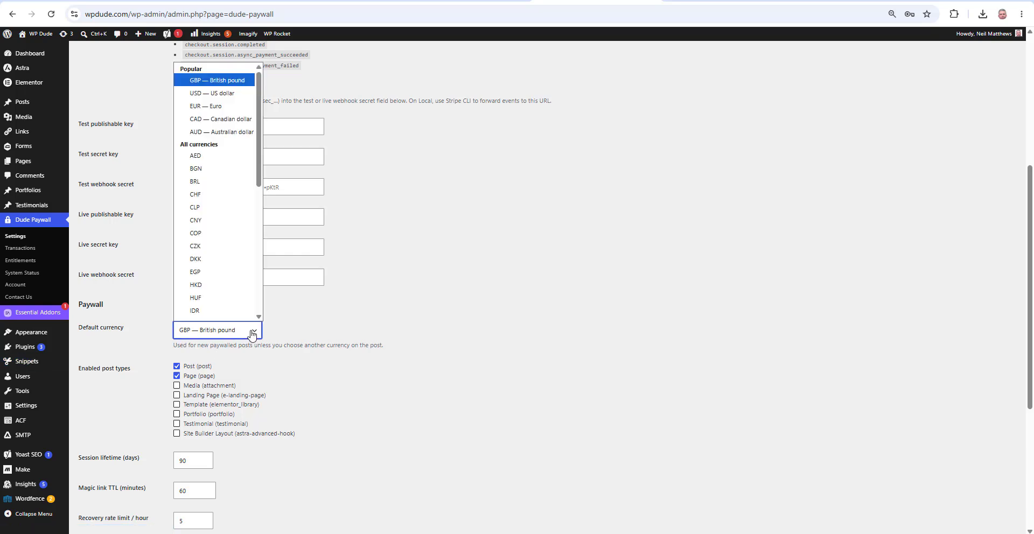
scroll(229, 245, down, 3)
scroll(228, 232, up, 3)
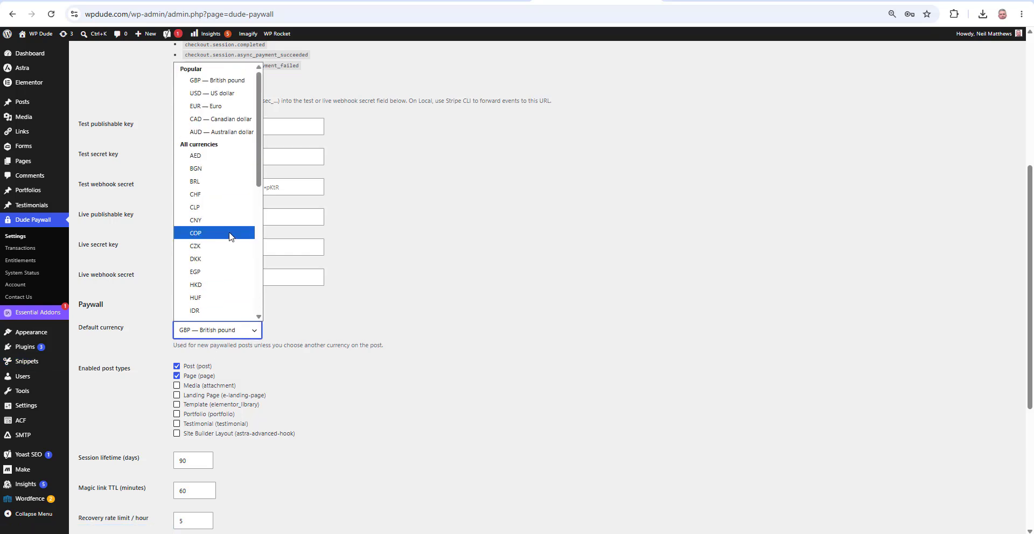
click(218, 81)
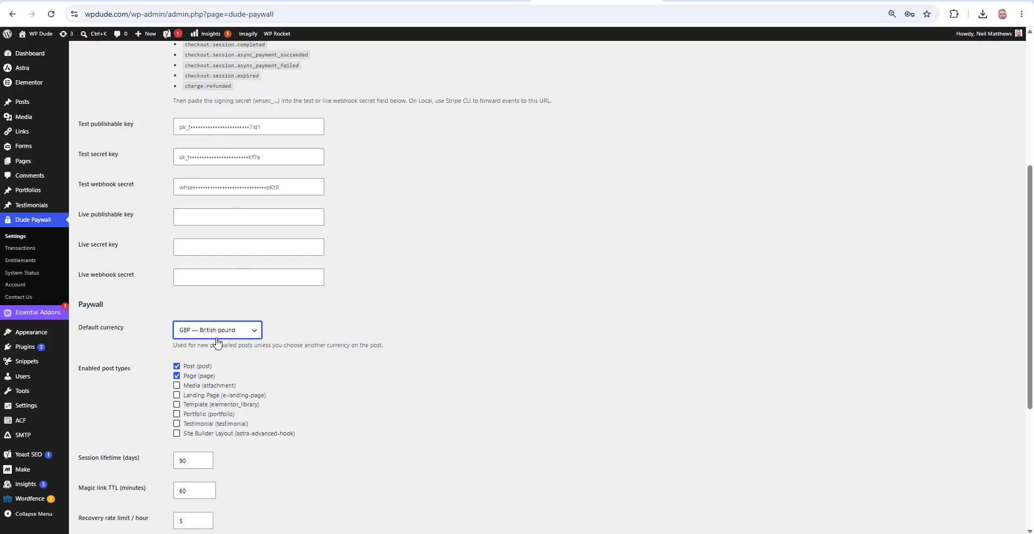
scroll(354, 302, down, 1)
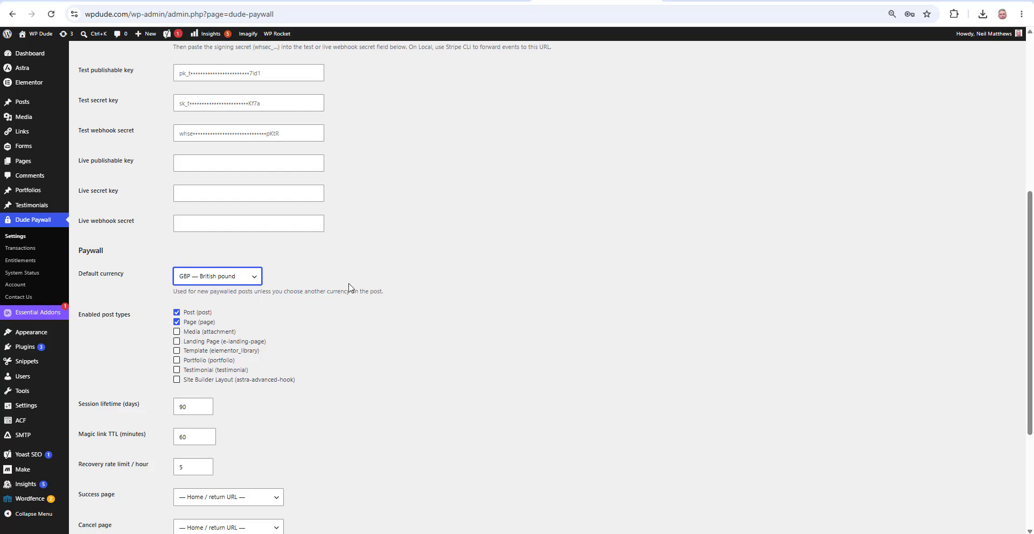
scroll(354, 280, down, 2)
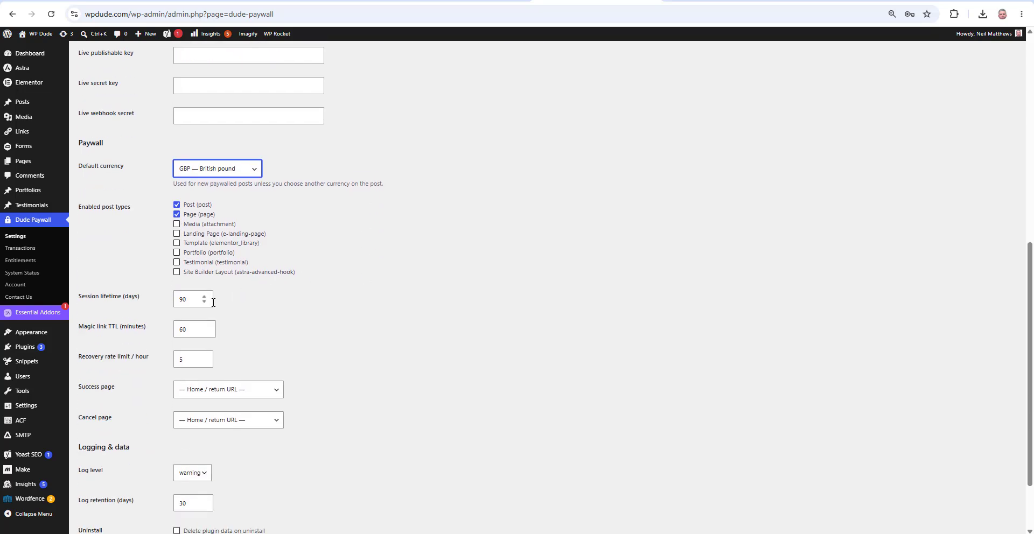
scroll(201, 337, down, 2)
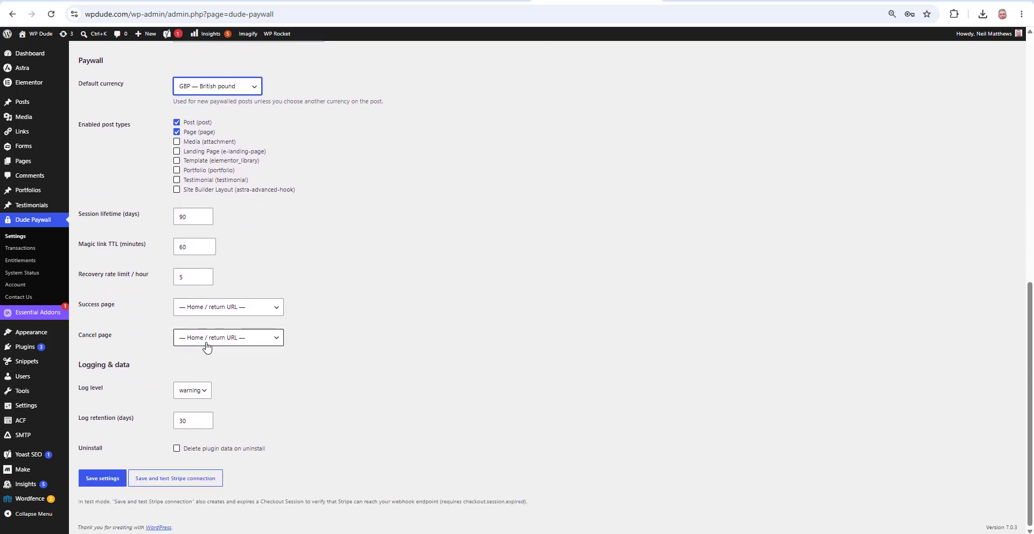
scroll(215, 395, up, 3)
scroll(214, 394, down, 2)
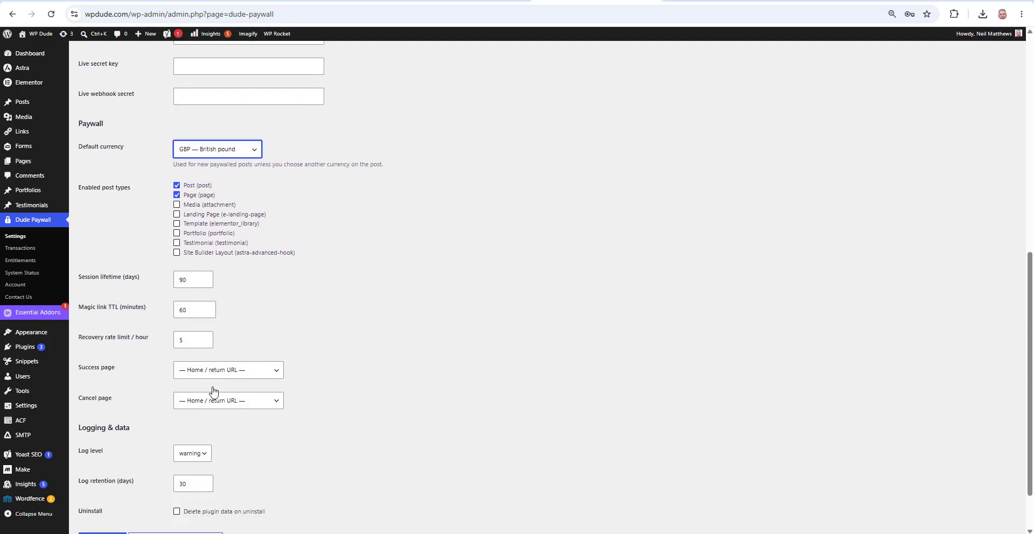
scroll(214, 393, up, 8)
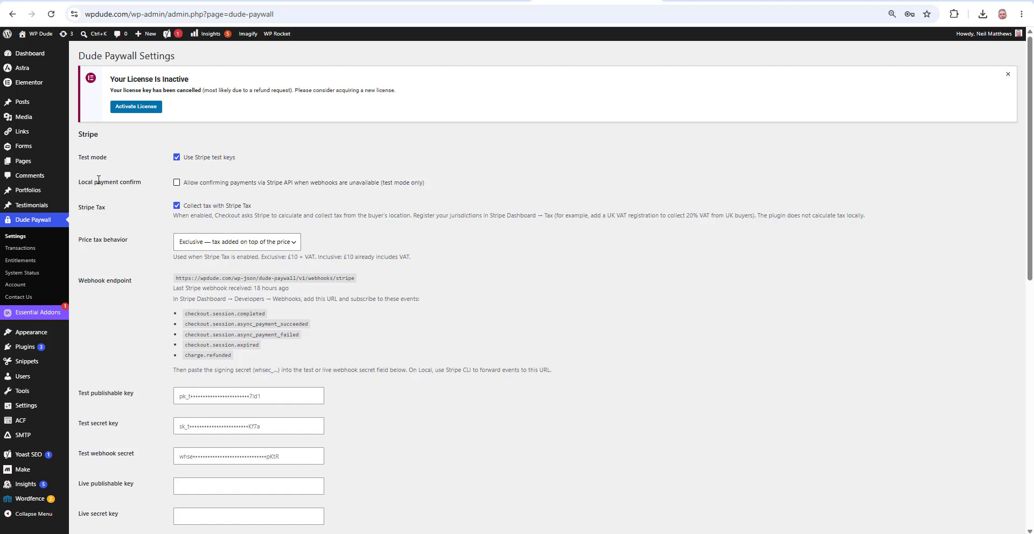
mouse_move(25, 102)
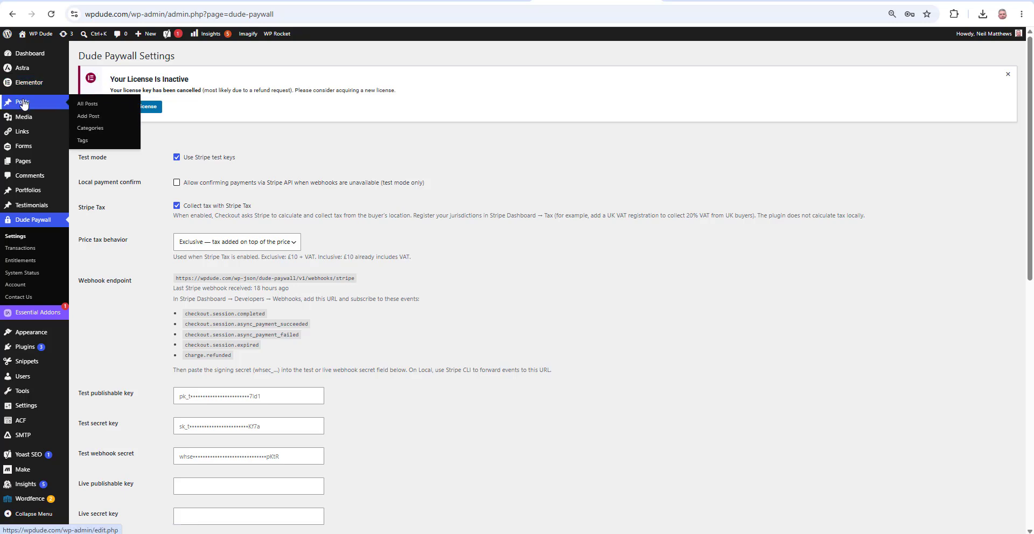
Title the new post 'Test protected content'
click(86, 116)
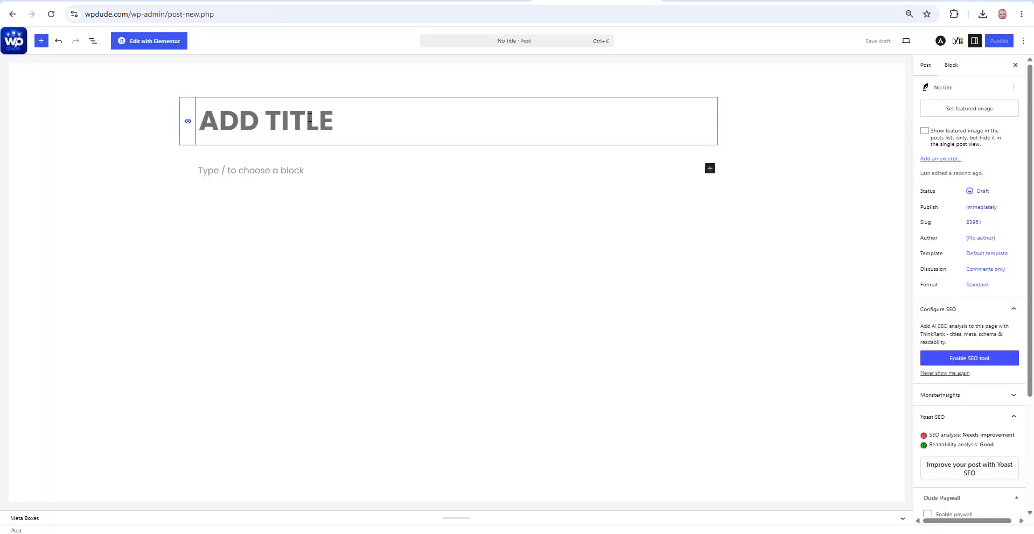
text(Tets Pr)
key(BackSpace)
key(BackSpace)
key(BackSpace)
key(BackSpace)
key(BackSpace)
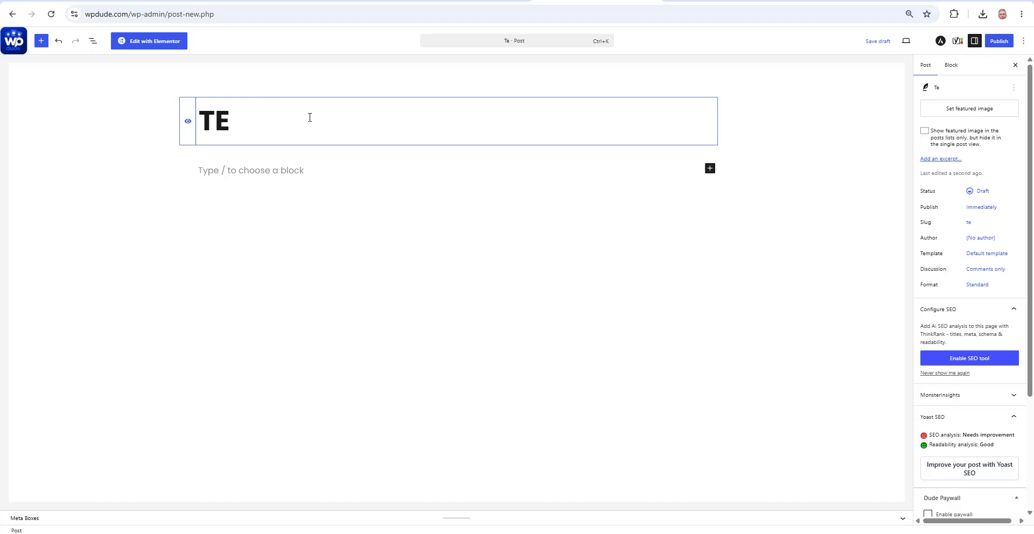
text(st protected conte)
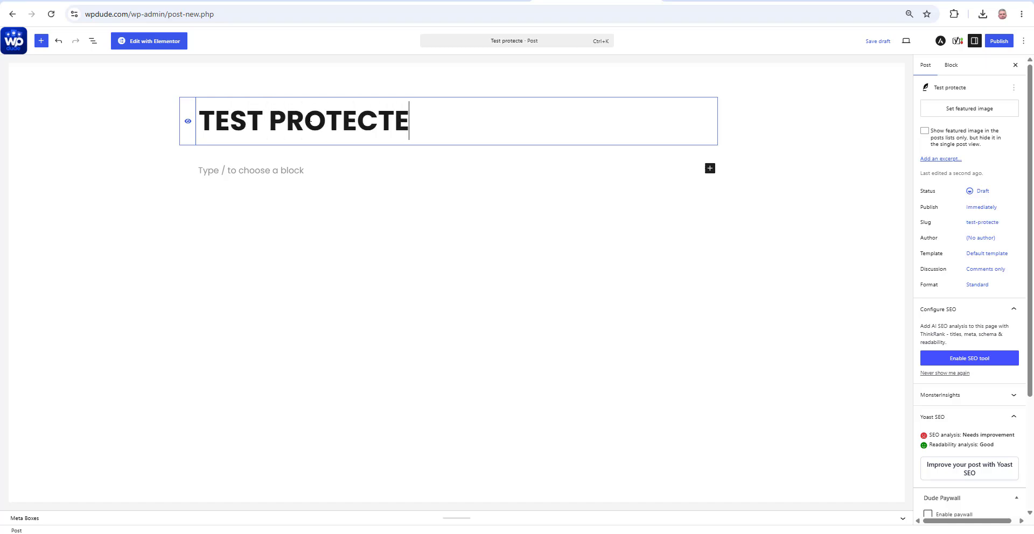
text(nt)
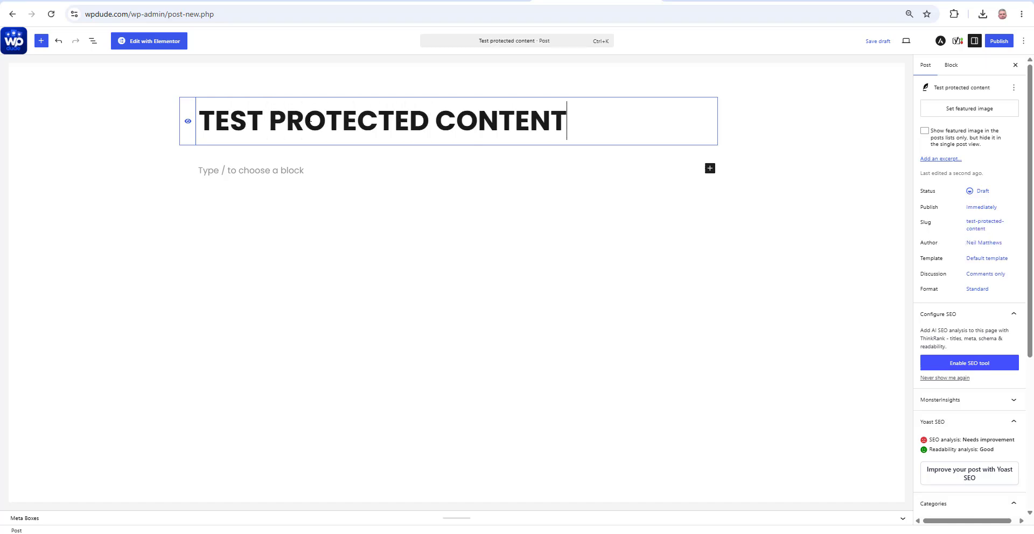
key(Tab)
Add a 'Free content' paragraph with a new empty block below it
click(255, 173)
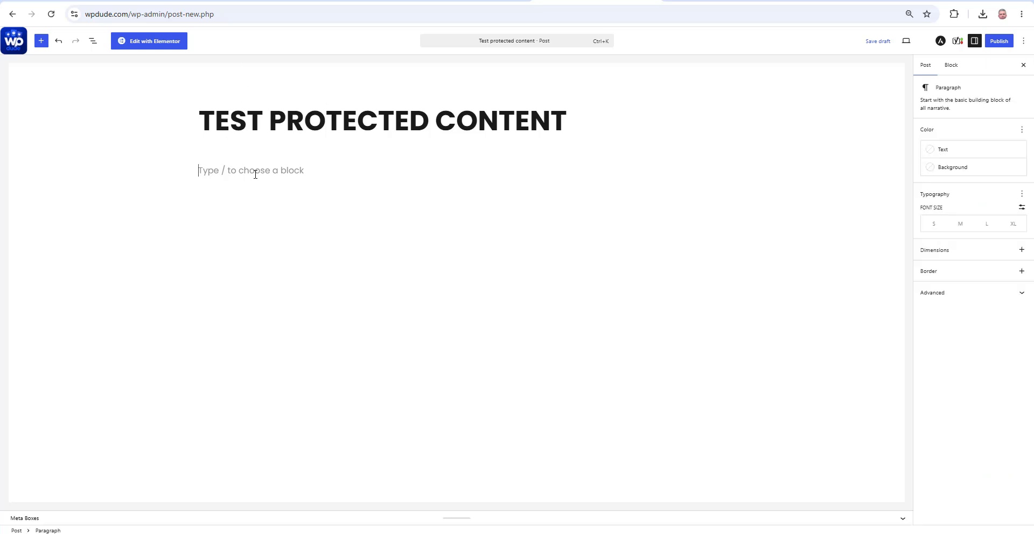
text(Free content)
click(209, 197)
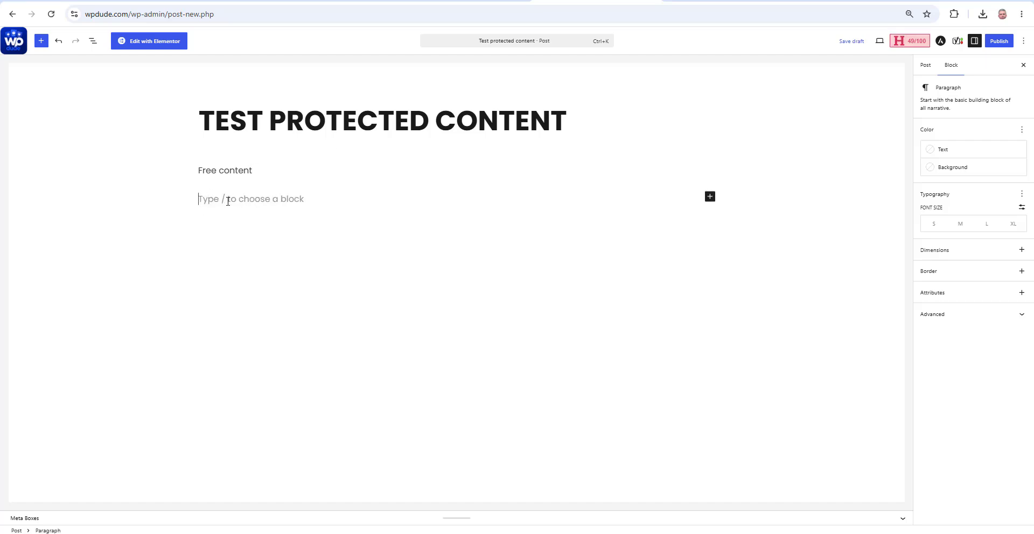
click(41, 40)
Insert a Dude Paywall Break block below the Free content, found by searching 'dude'
click(45, 91)
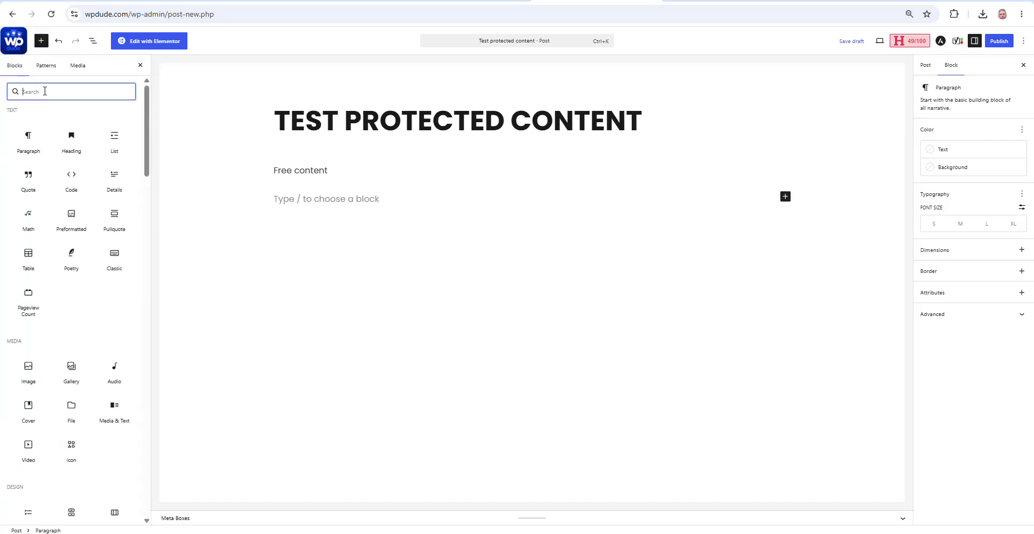
text(dude)
drag(26, 132, 284, 195)
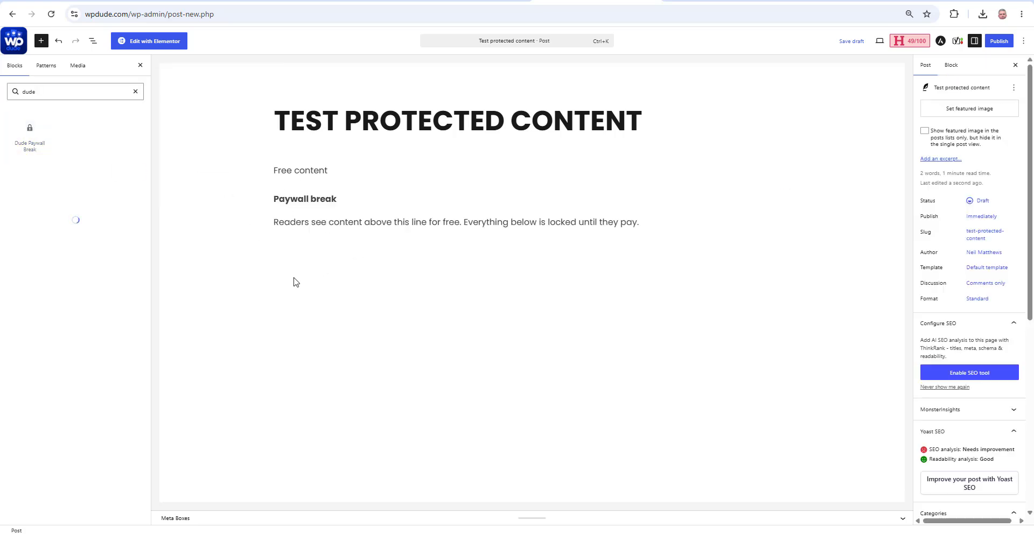
click(654, 226)
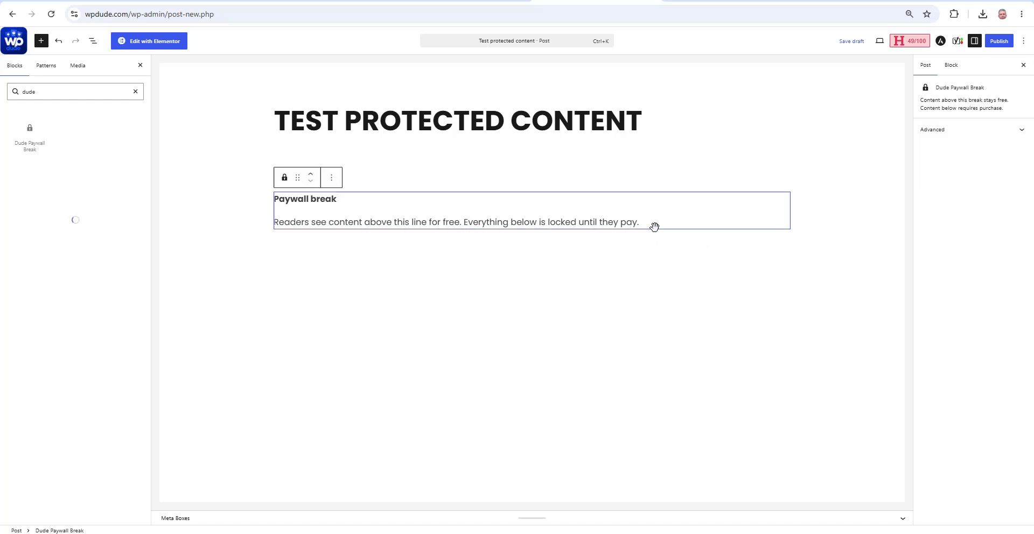
Add a 'this is protected content' paragraph after the break and show the post's Dude Paywall settings
key(Return)
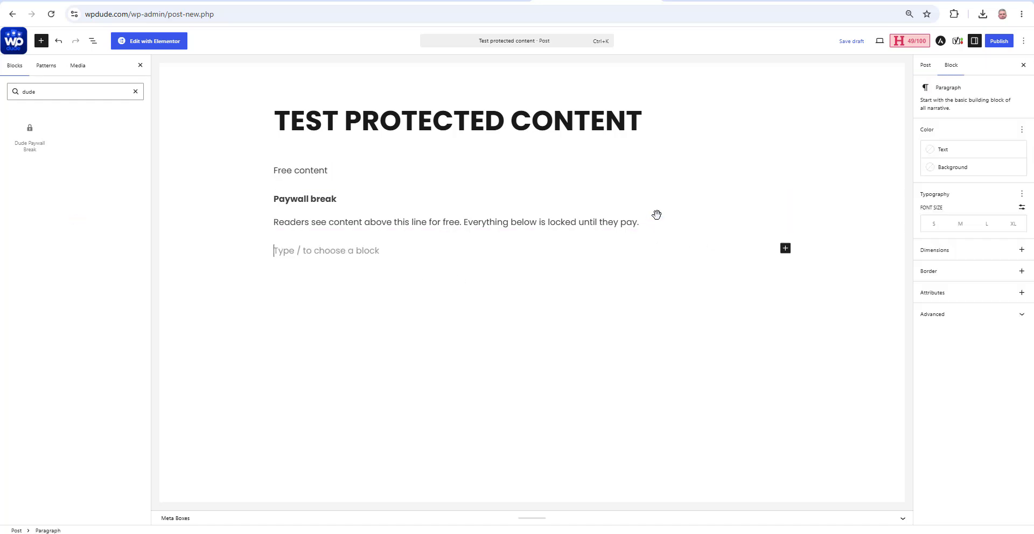
text(thb)
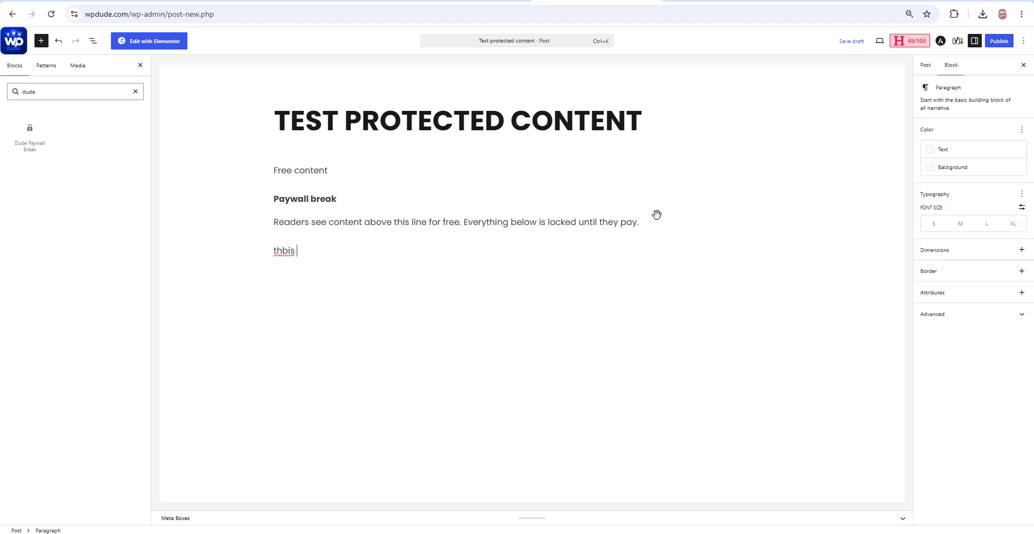
key(BackSpace)
text(is is protected contentn)
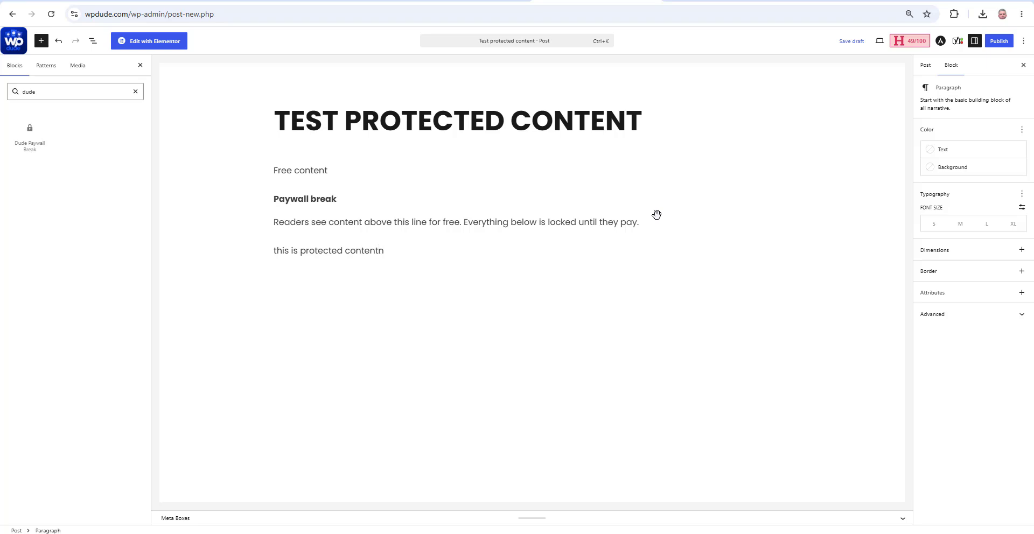
key(BackSpace)
key(BackSpace)
text(nt)
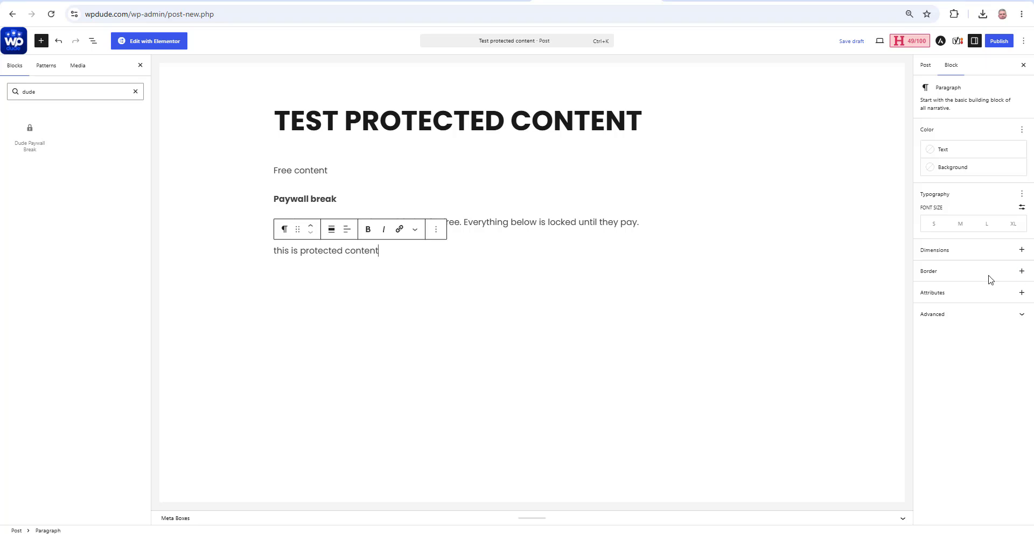
click(921, 65)
scroll(1001, 204, down, 6)
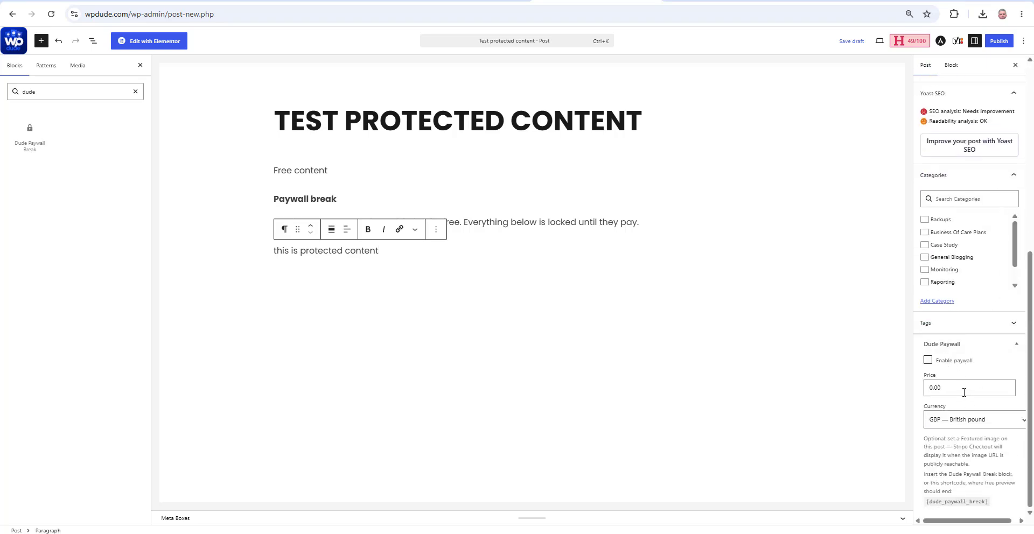
Enable the post's paywall at price 10.00 with currency USD — US dollar, then start publishing
click(927, 360)
click(929, 388)
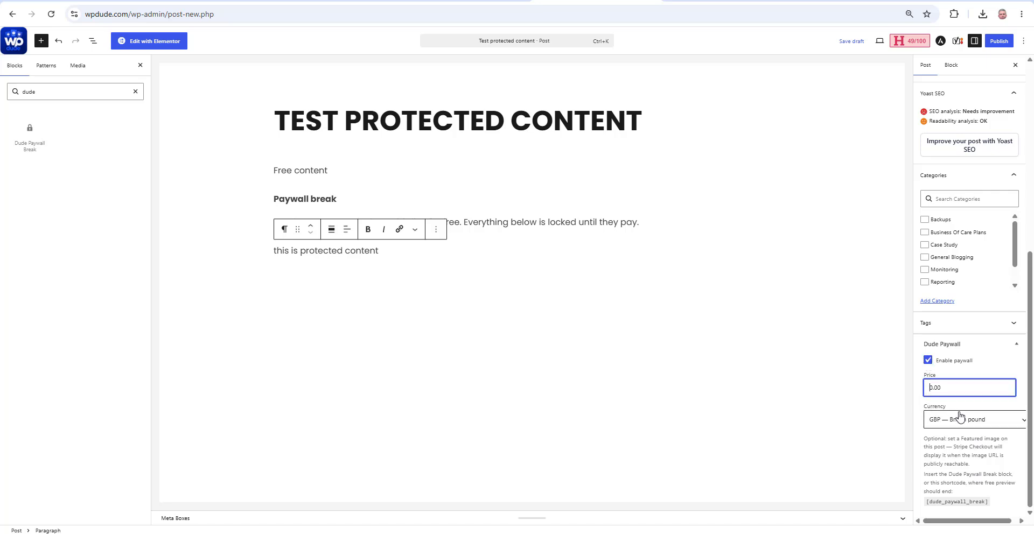
text(1)
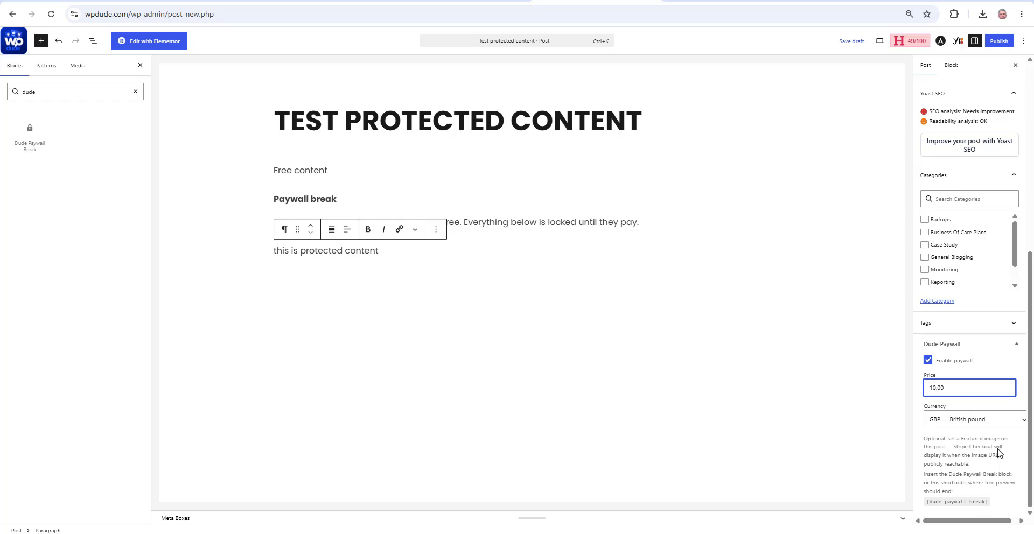
click(990, 419)
click(961, 173)
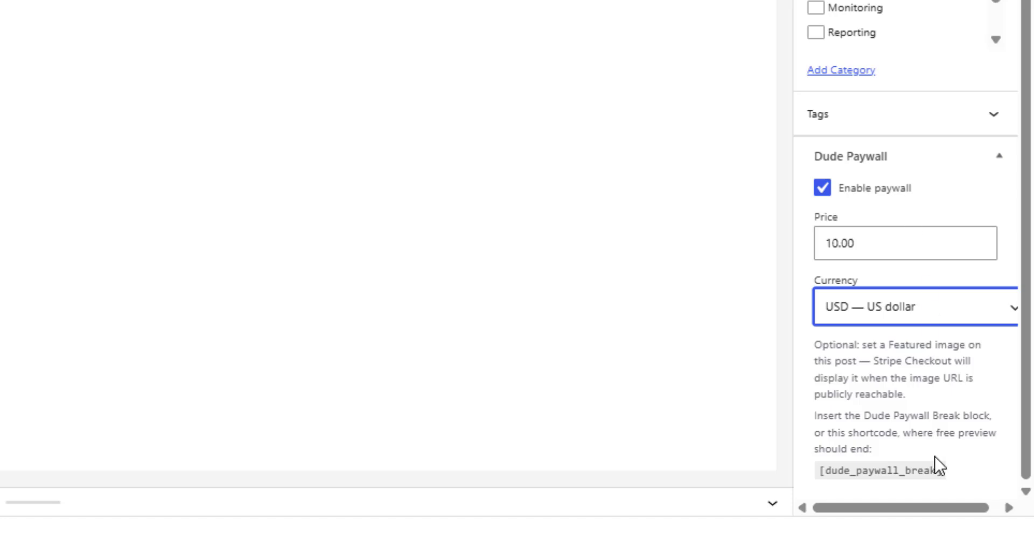
drag(947, 477, 810, 507)
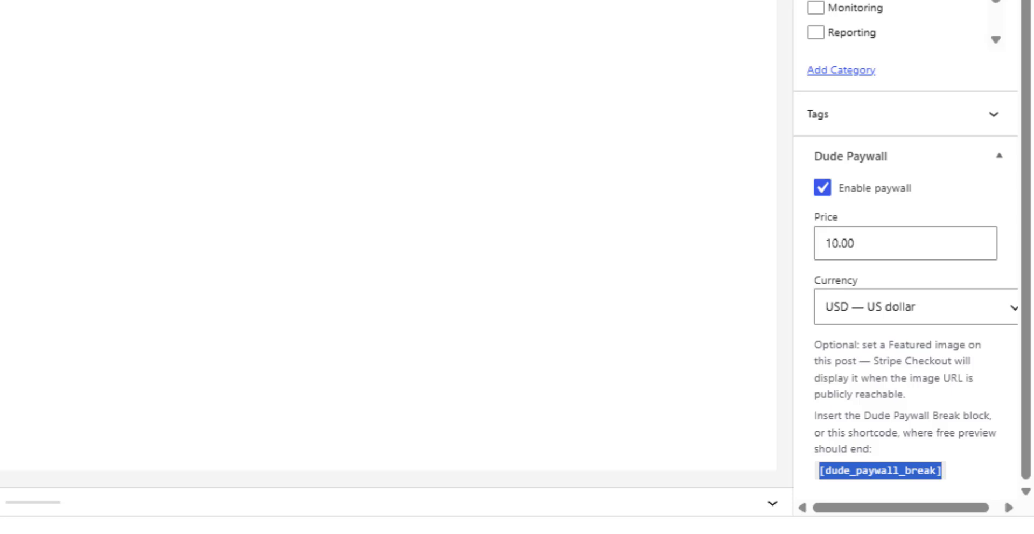
click(1006, 44)
Confirm publishing, view the live post, and expand the 'Already purchased?' email access-link form
click(1007, 45)
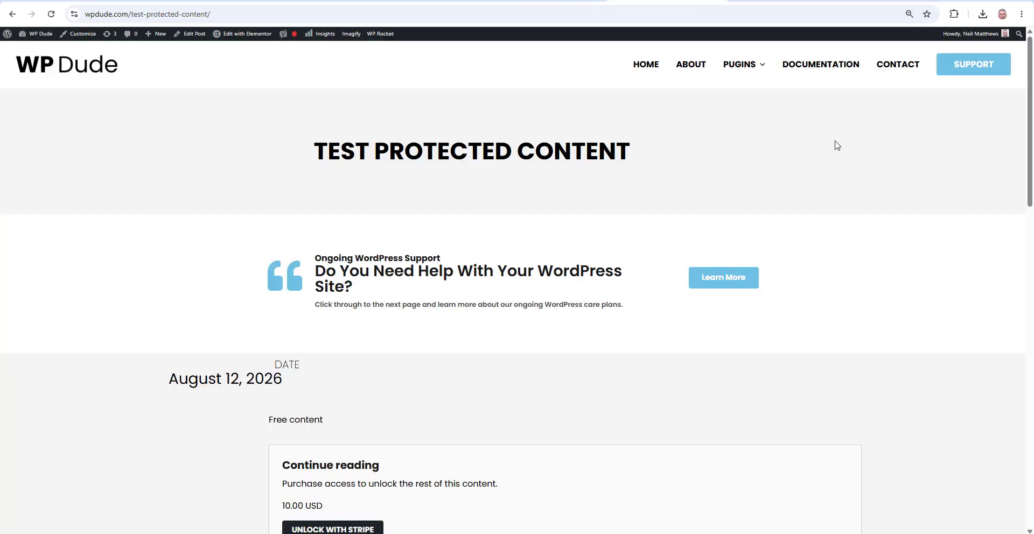
scroll(835, 145, down, 5)
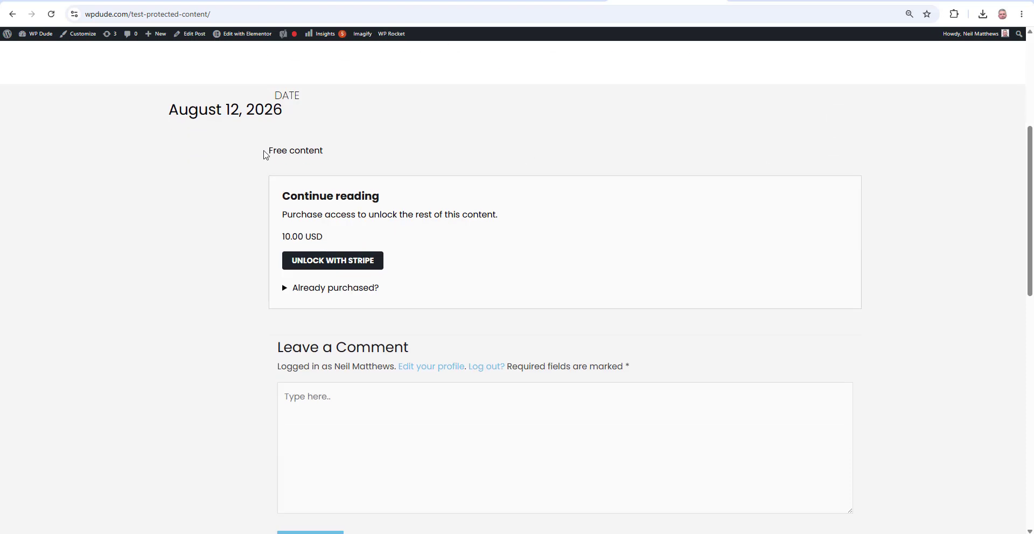
drag(268, 151, 328, 159)
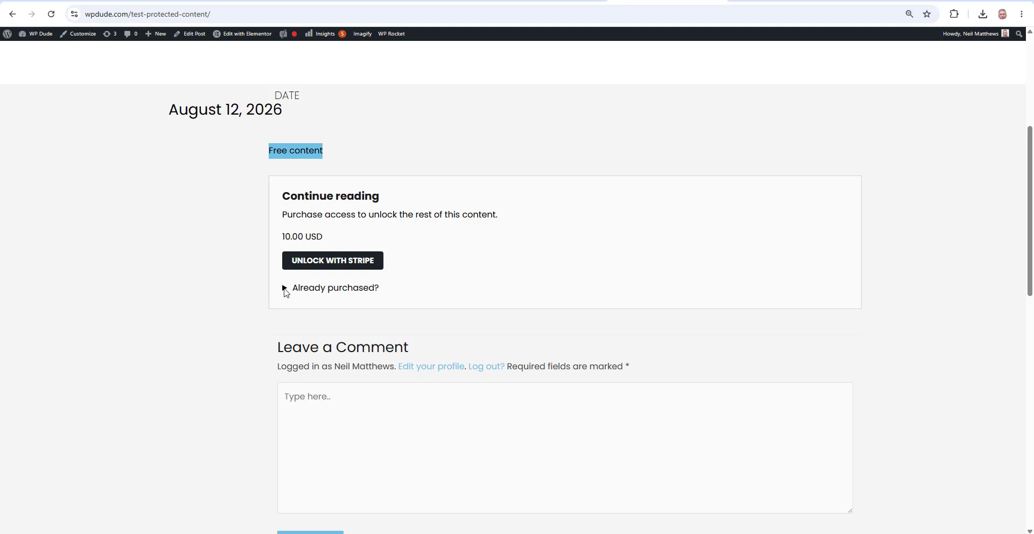
click(286, 289)
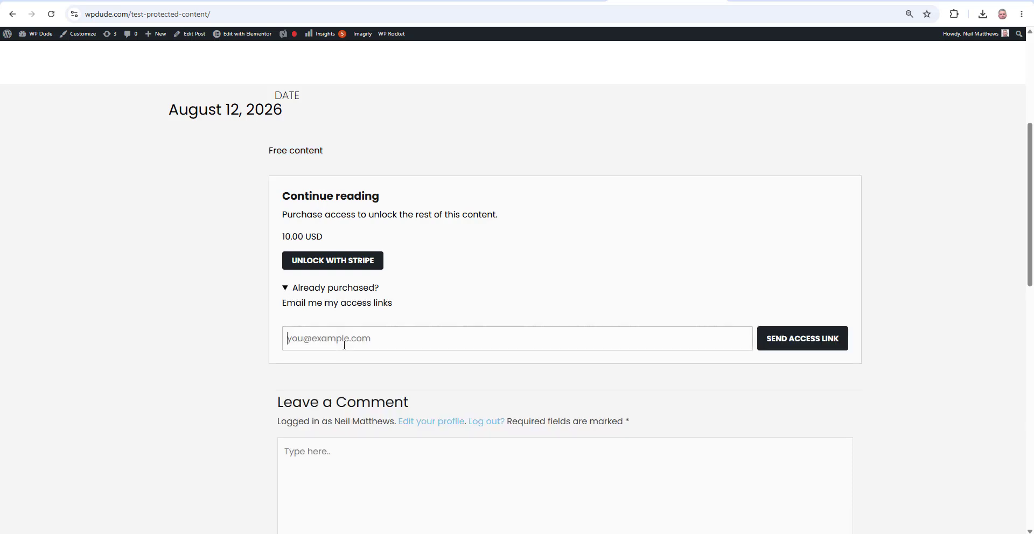
click(372, 347)
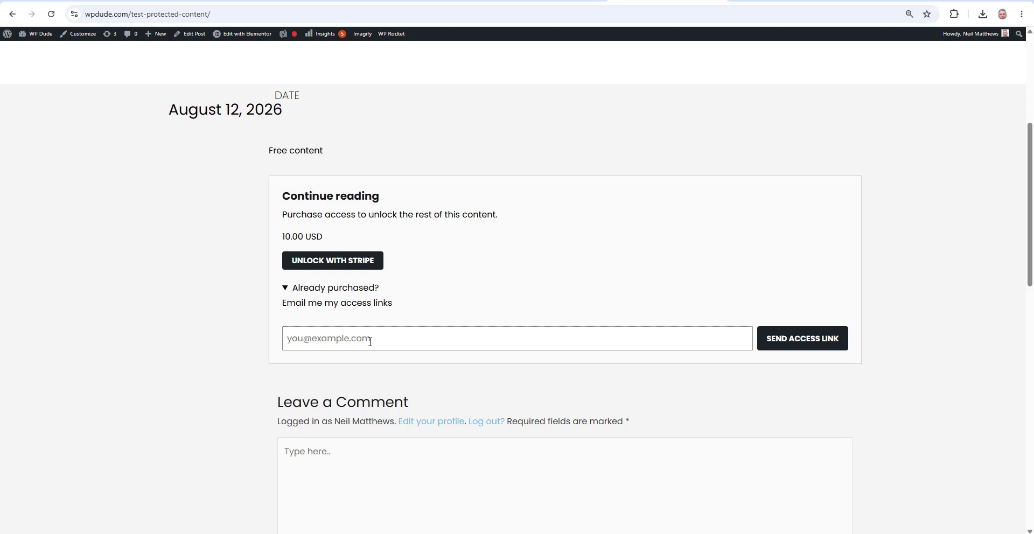
scroll(370, 338, up, 1)
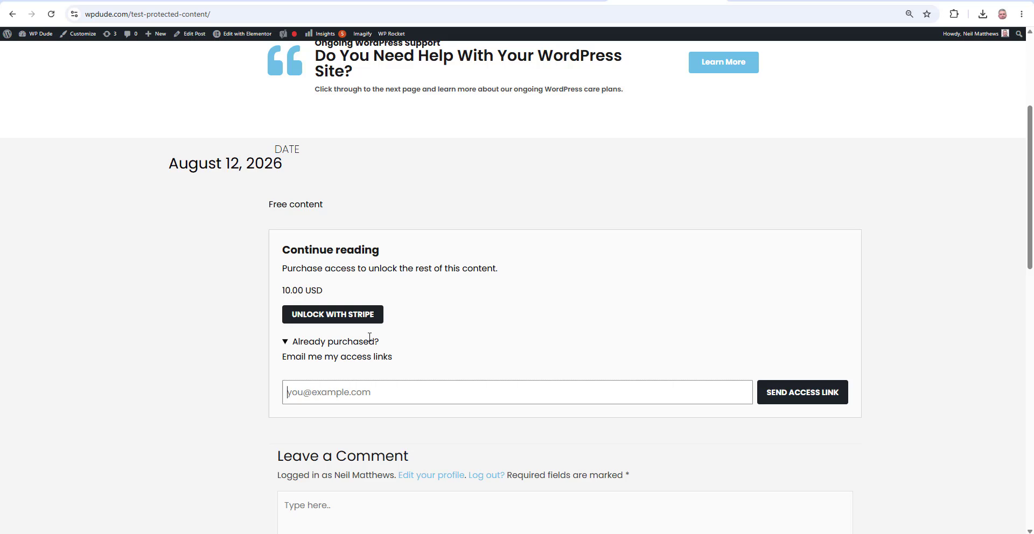
Start Stripe Checkout and enter the contact e-mail, full name, and test card details
click(329, 315)
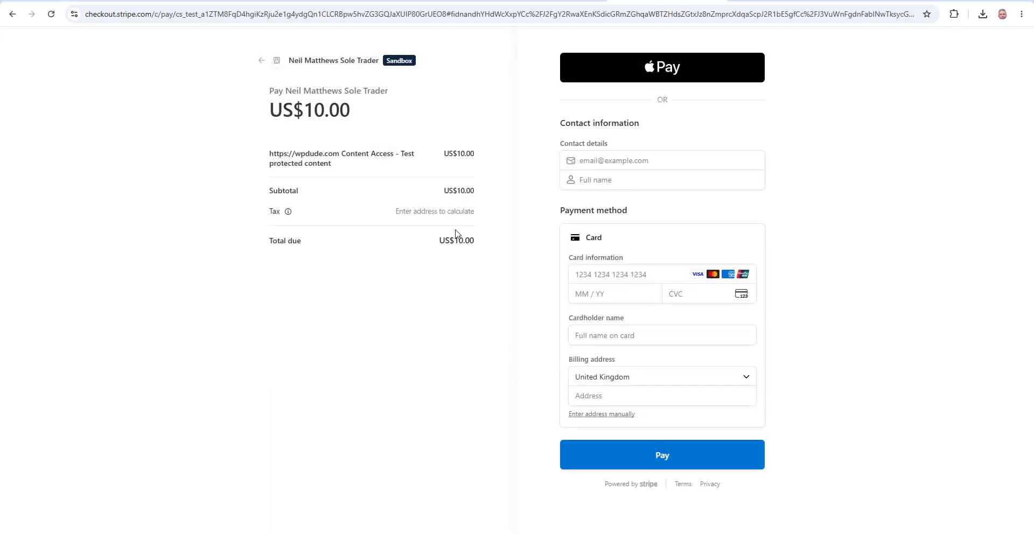
drag(482, 214, 392, 213)
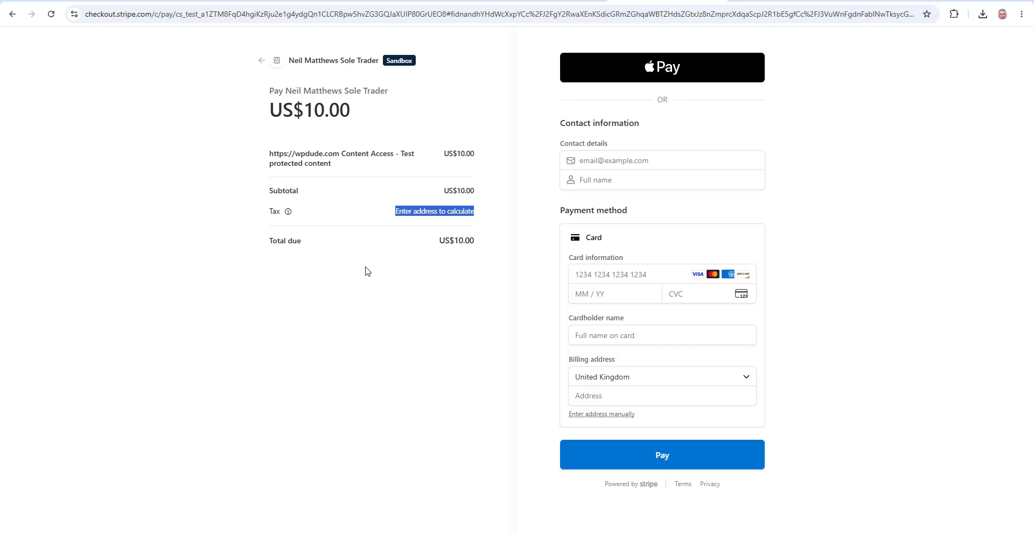
click(607, 160)
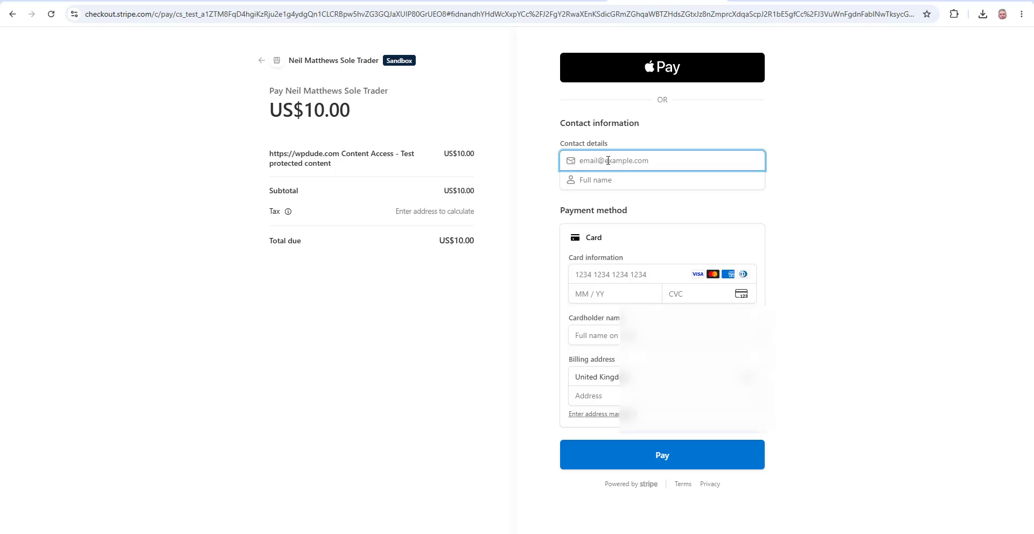
key(Tab)
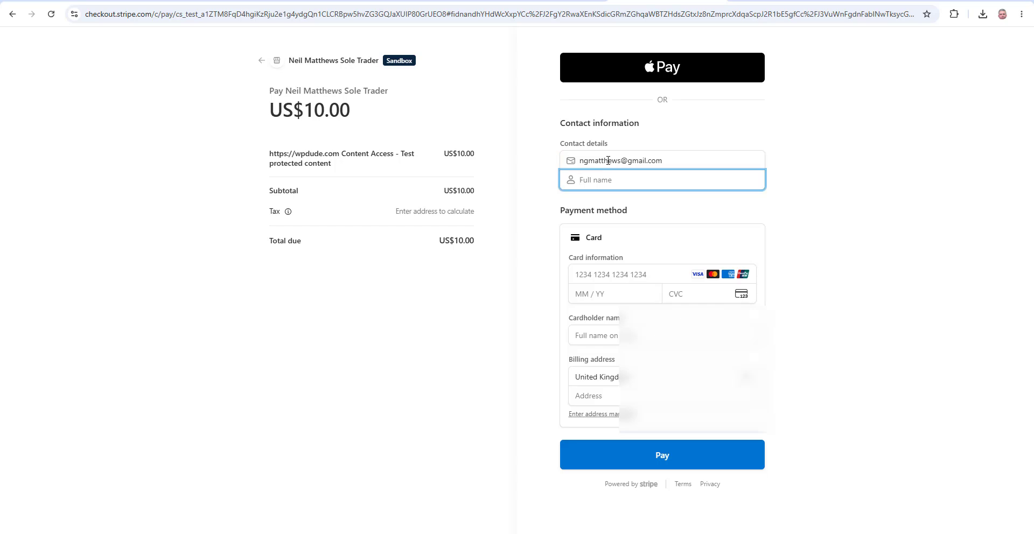
click(635, 274)
text(424242)
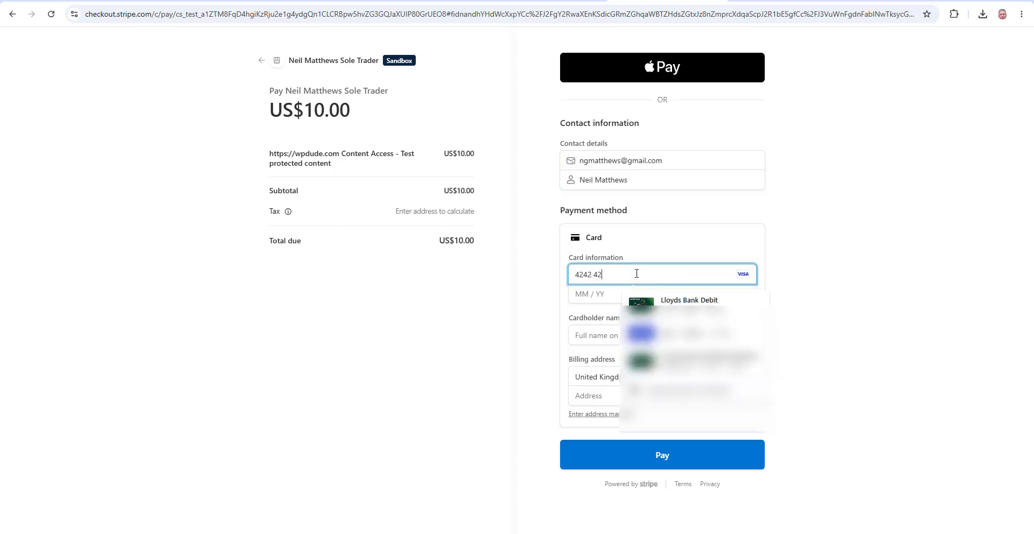
text(4242424242)
text(02281)
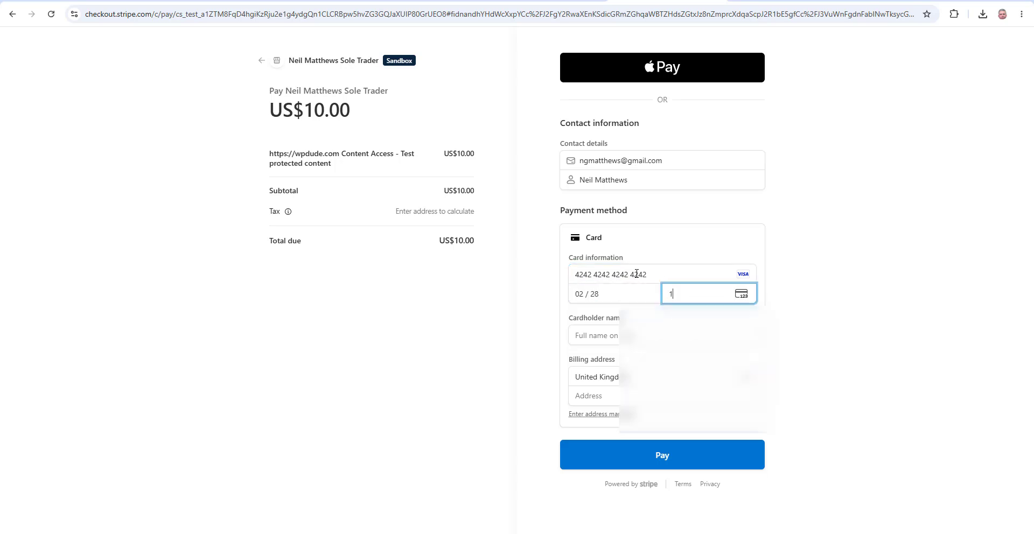
text(23)
Fill in the cardholder's name and billing address from the suggestion, then pay US$10.00
click(595, 338)
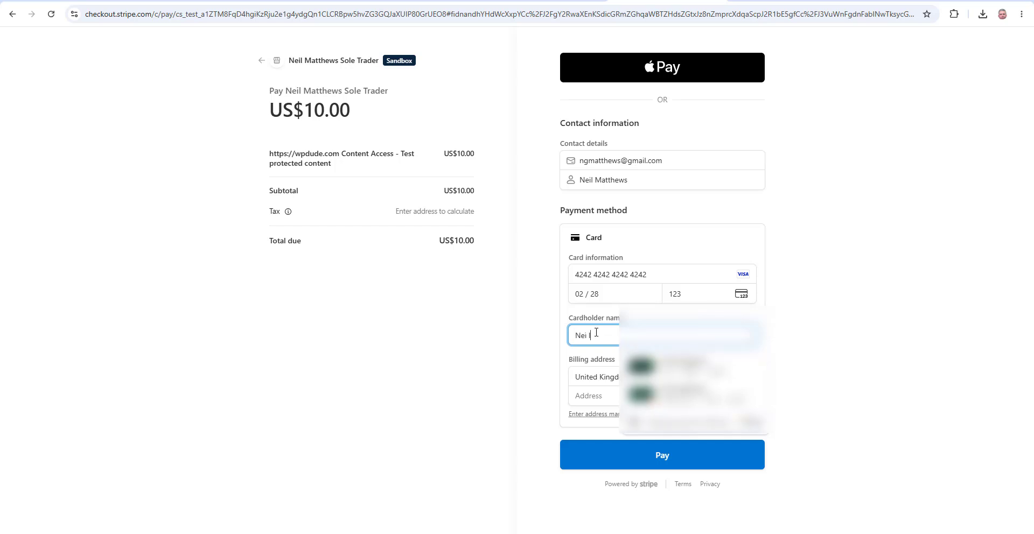
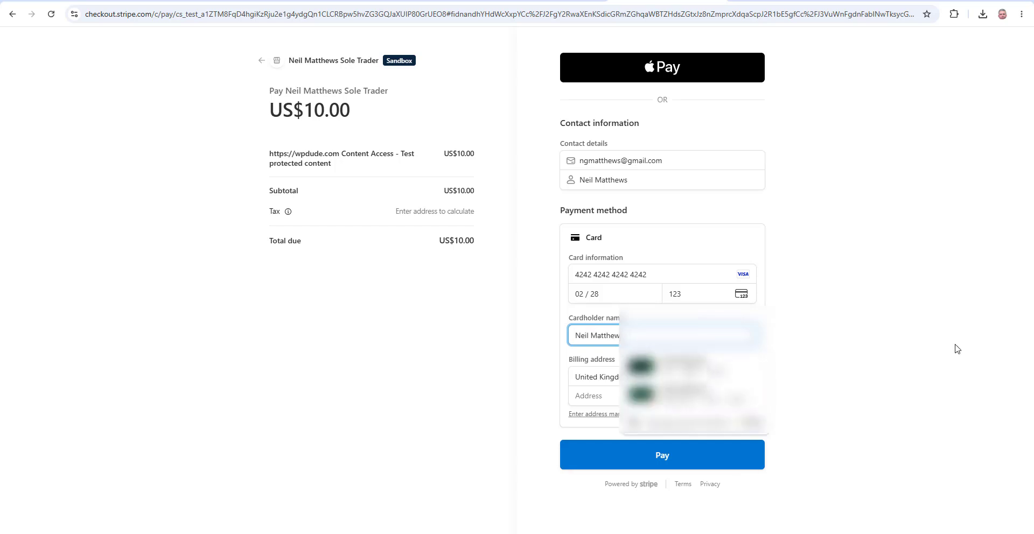
click(613, 399)
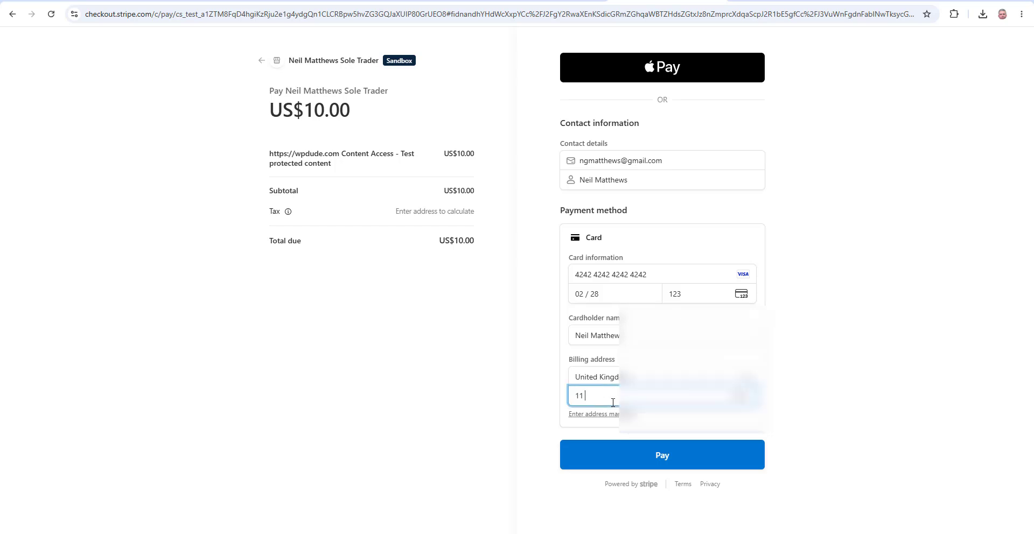
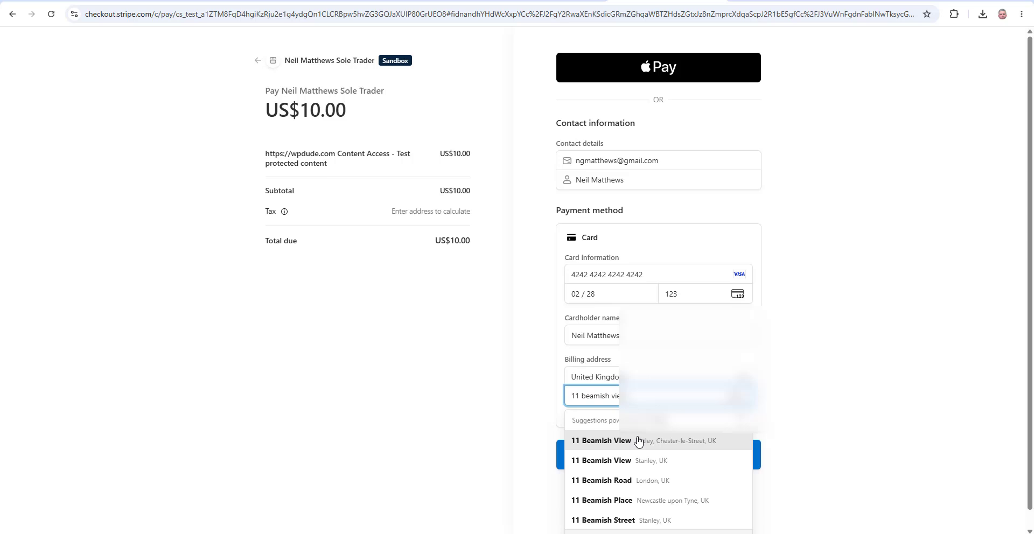
click(633, 440)
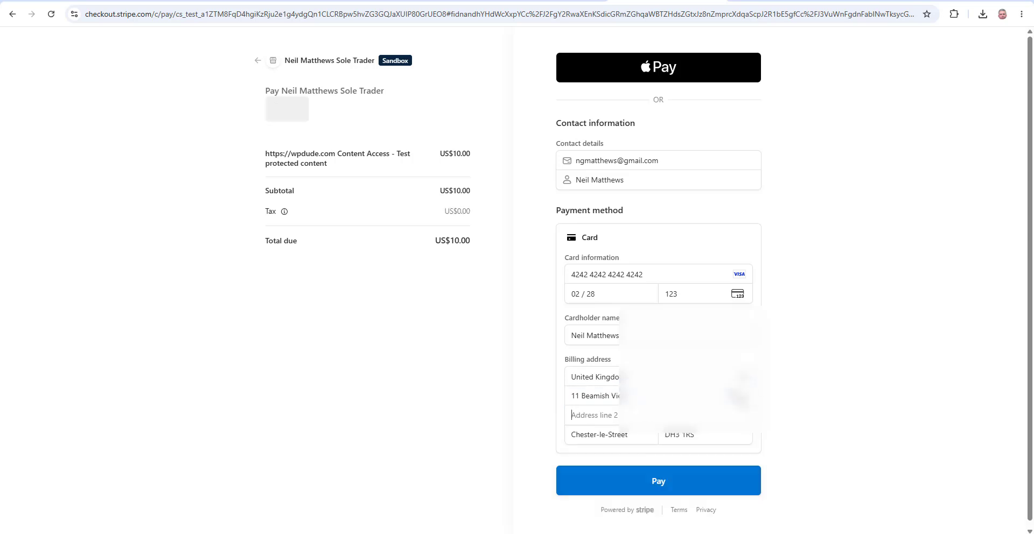
click(685, 482)
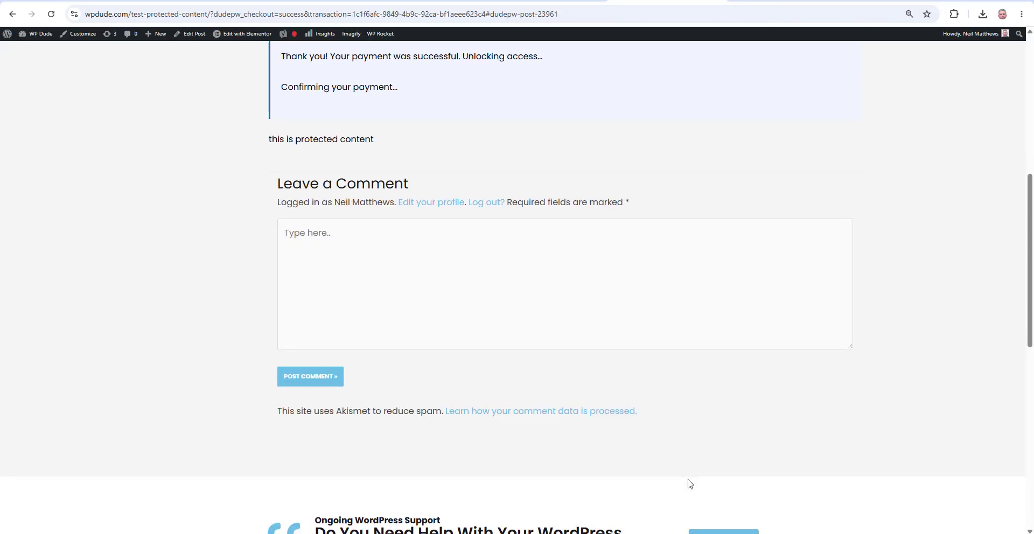
Scroll the live post to confirm 'this is protected content' now appears below Free content
scroll(764, 371, up, 5)
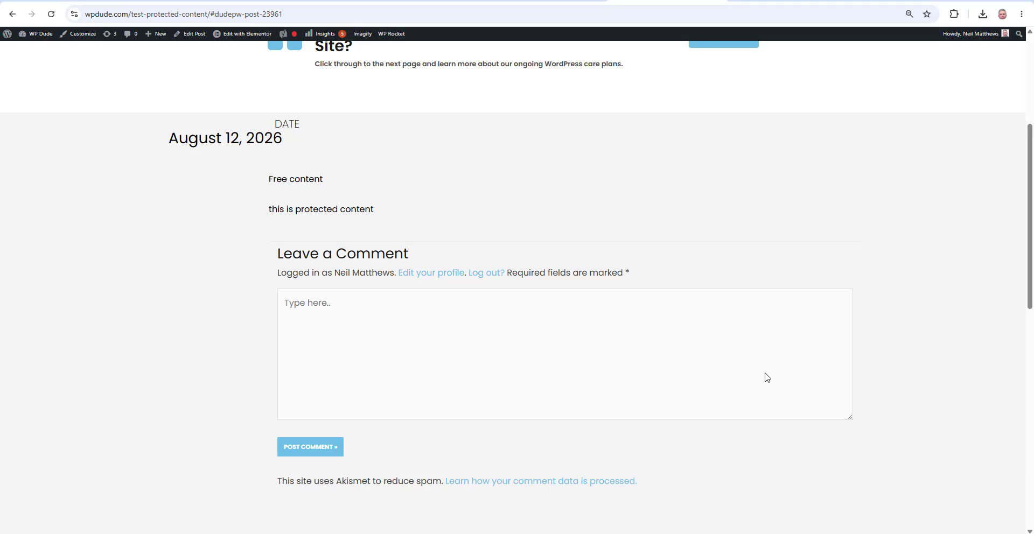
scroll(380, 196, down, 2)
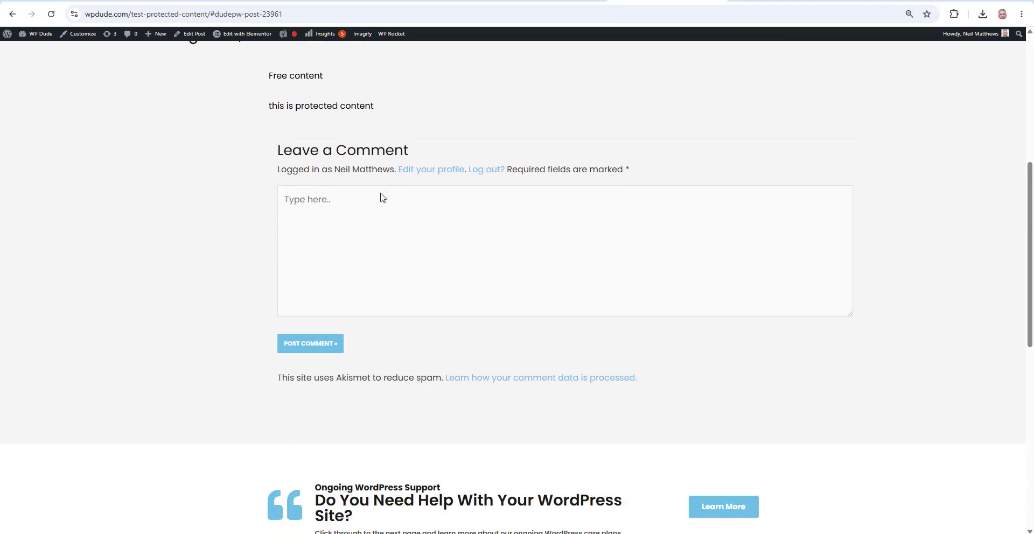
scroll(382, 198, up, 2)
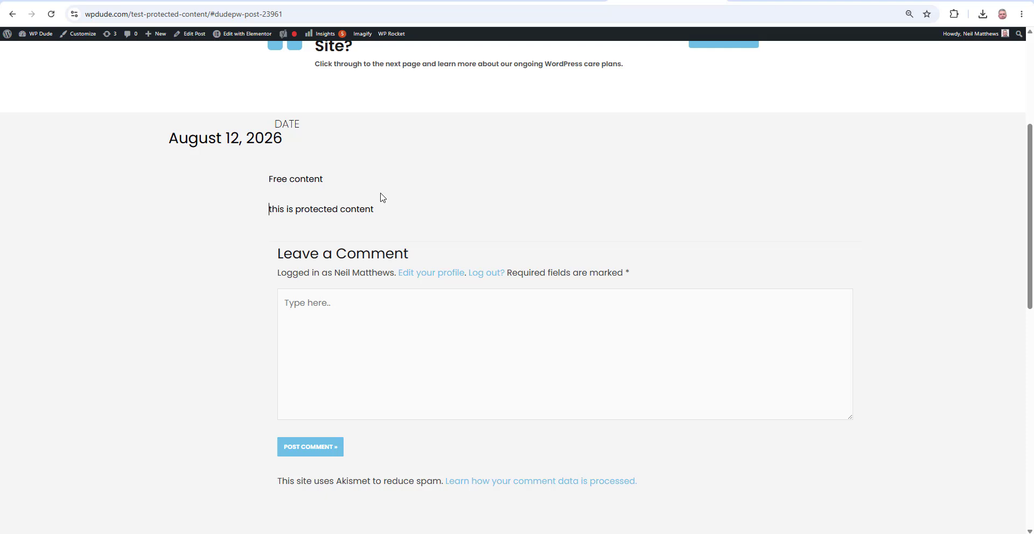
scroll(451, 265, up, 2)
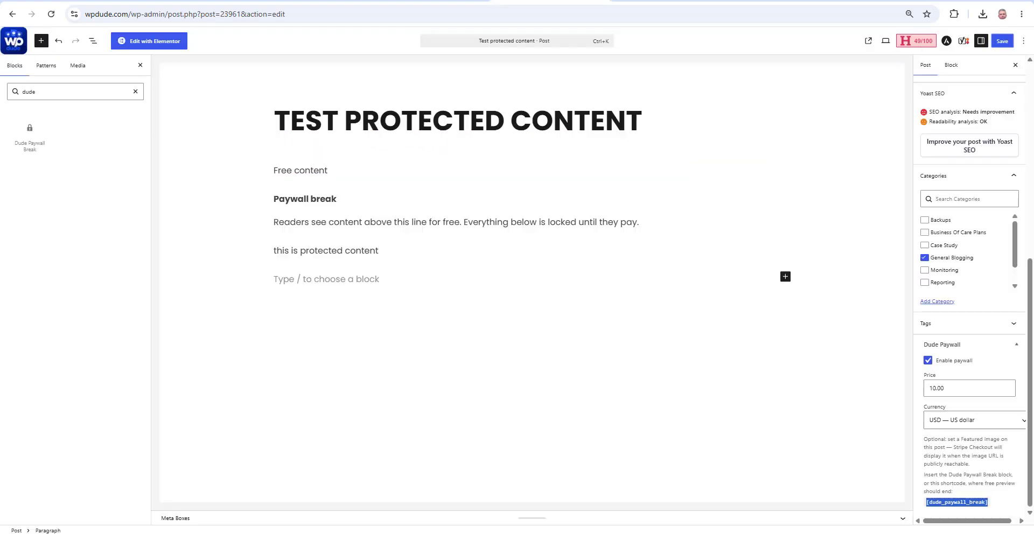
Review the Dude Paywall Transactions, Entitlements, and System Status pages for the 10.00 USD purchase
click(514, 1)
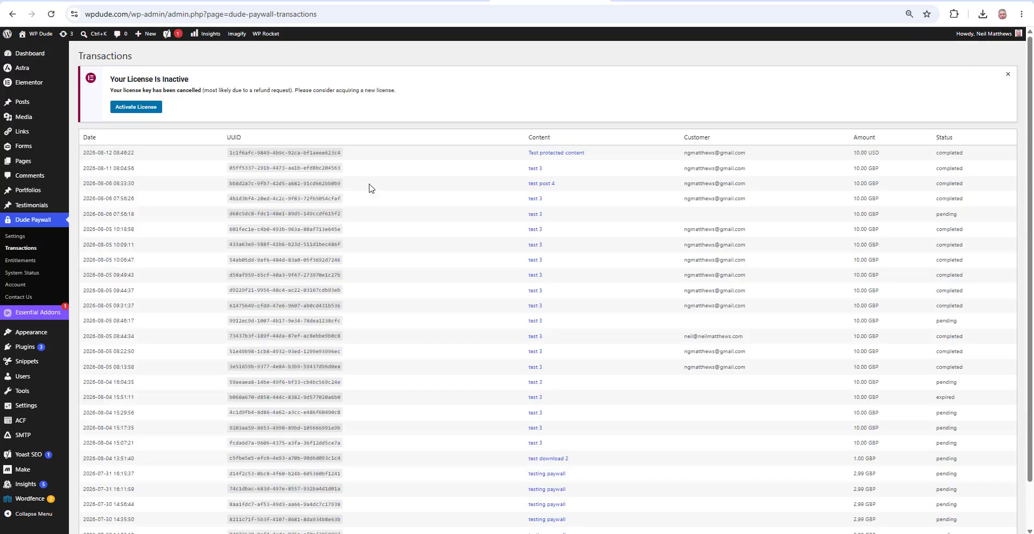
scroll(972, 220, down, 1)
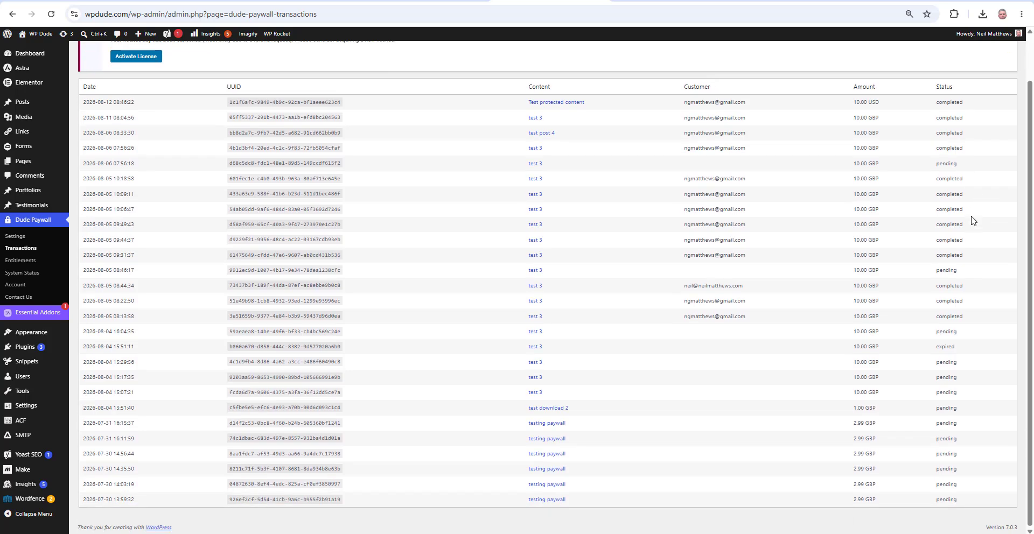
scroll(972, 221, up, 1)
click(13, 262)
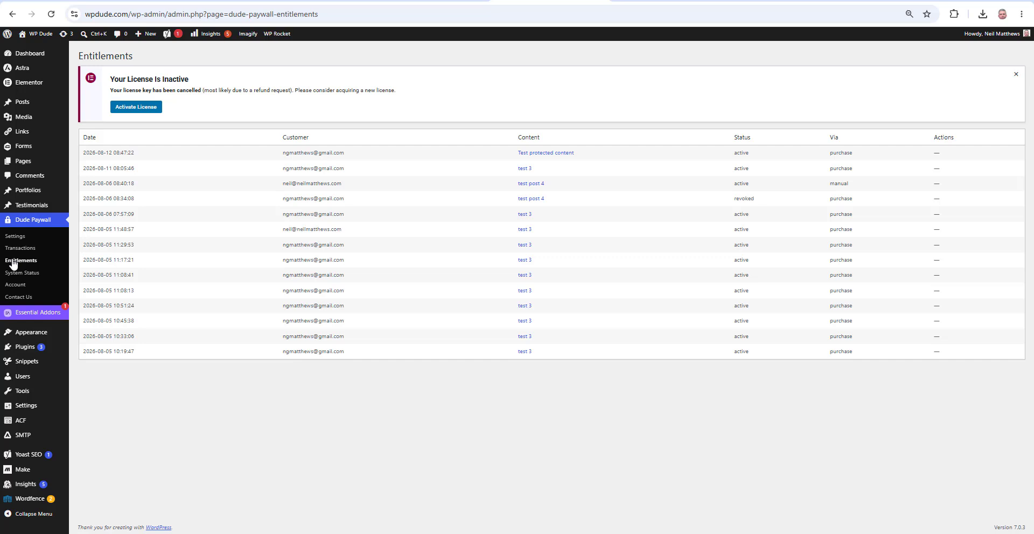
click(27, 274)
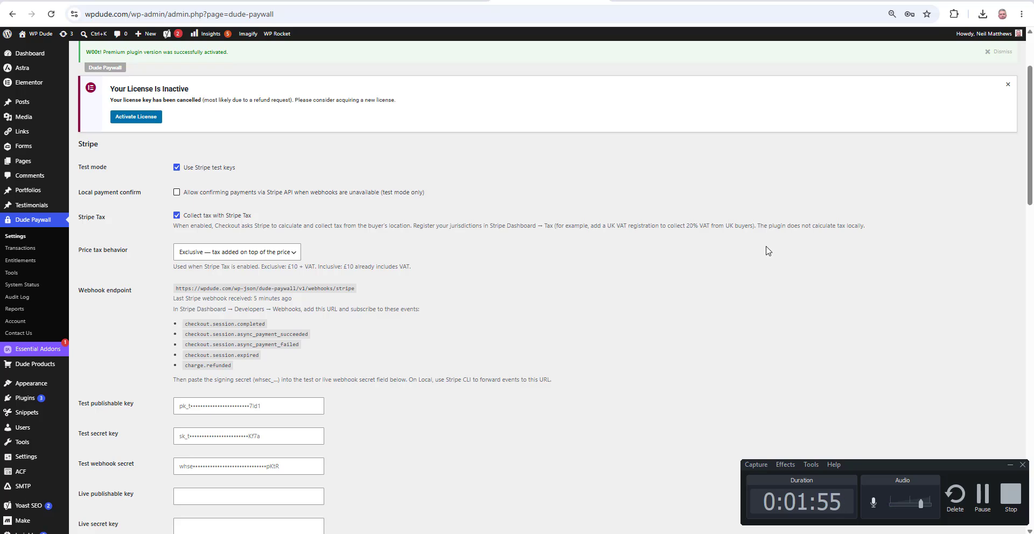
scroll(342, 122, down, 3)
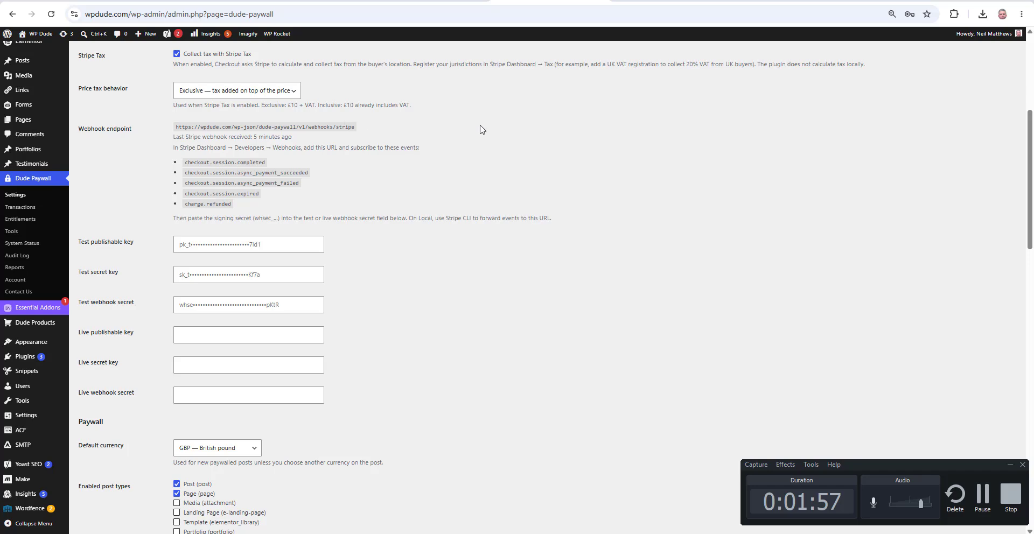
scroll(481, 130, down, 8)
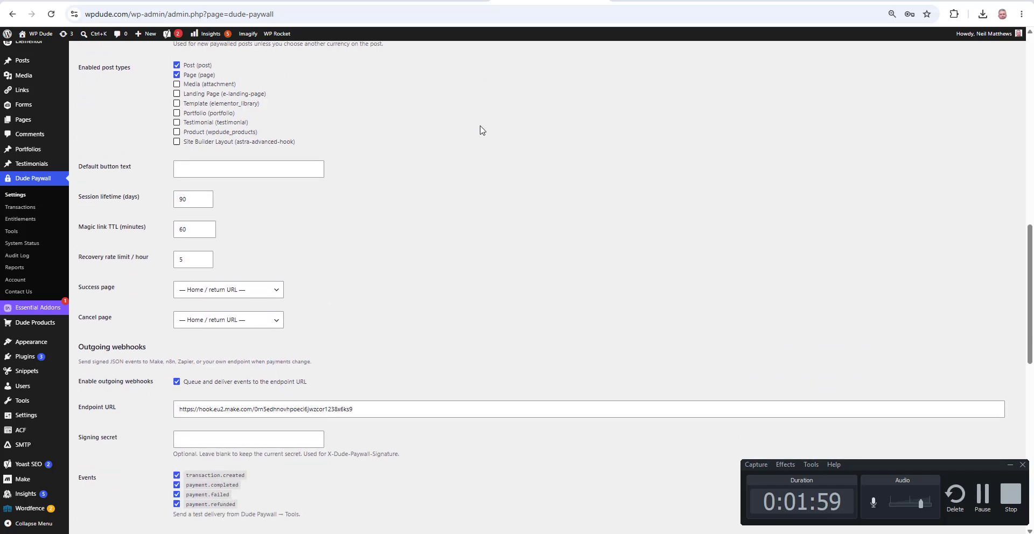
scroll(482, 129, down, 5)
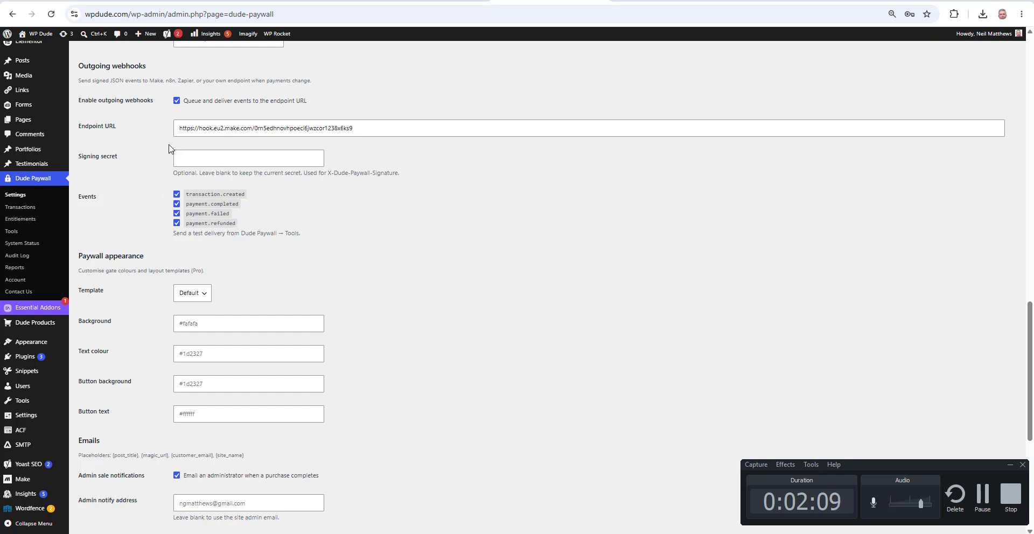
scroll(235, 153, down, 1)
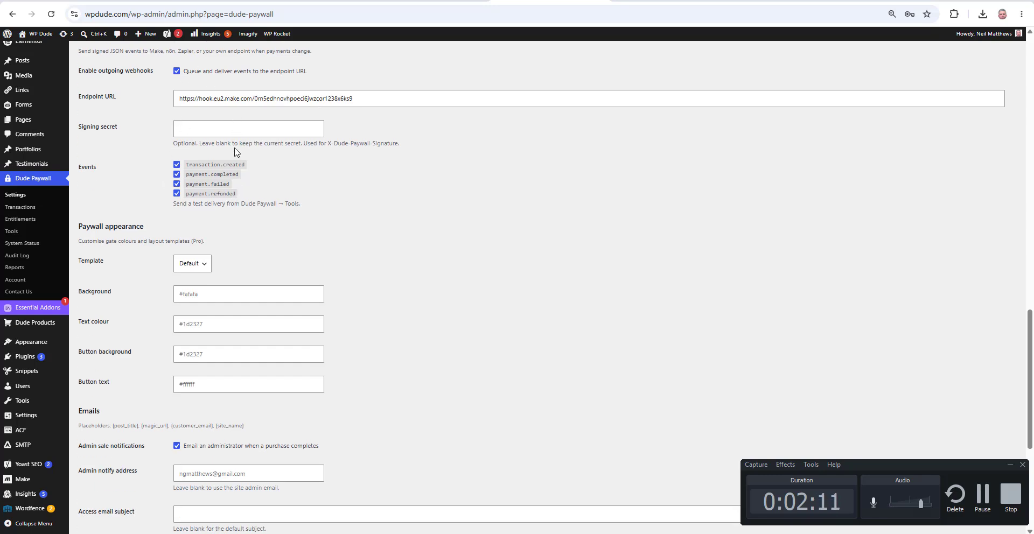
scroll(235, 152, down, 3)
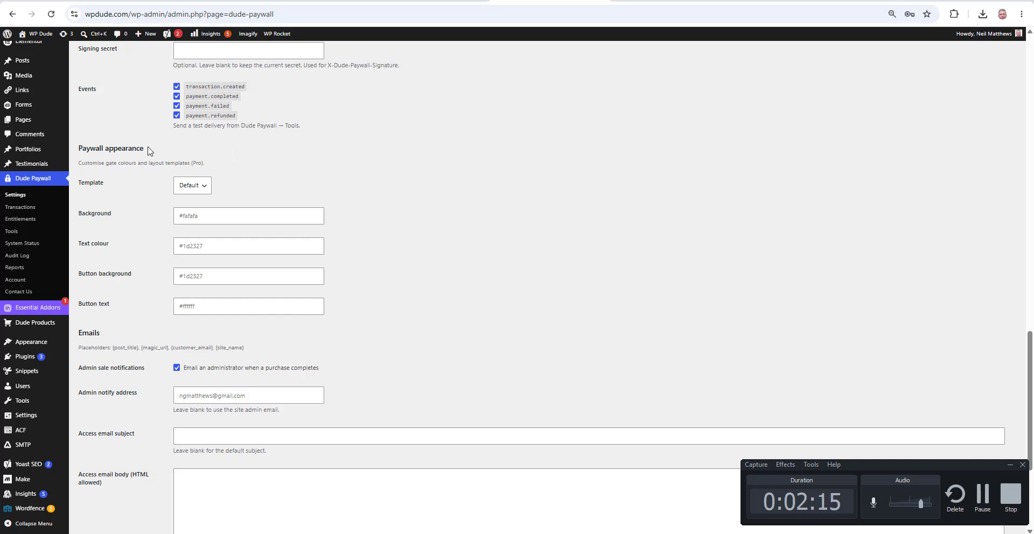
scroll(150, 151, down, 3)
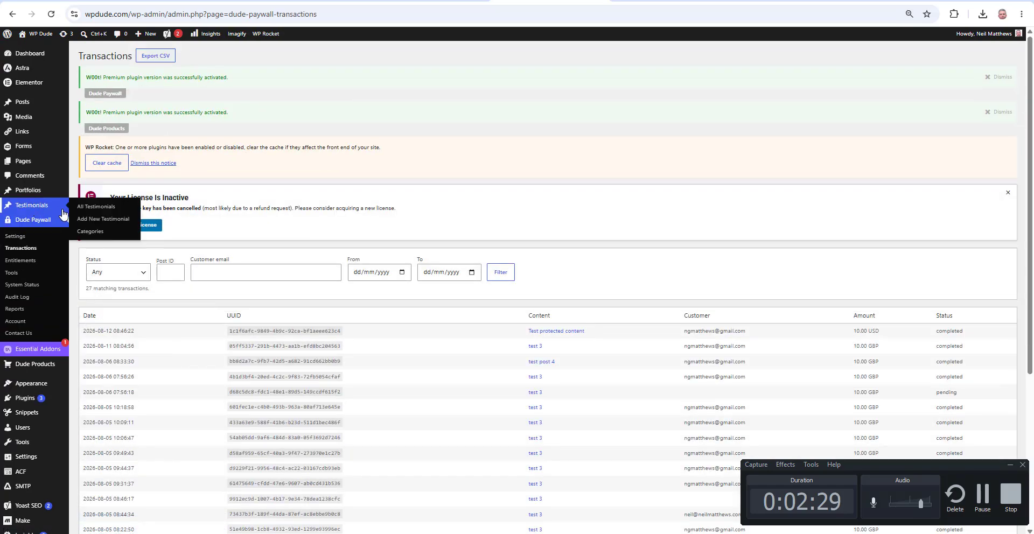
Check the Dude Paywall Entitlements list, Tools webhook deliveries, and the sales Reports page
click(20, 260)
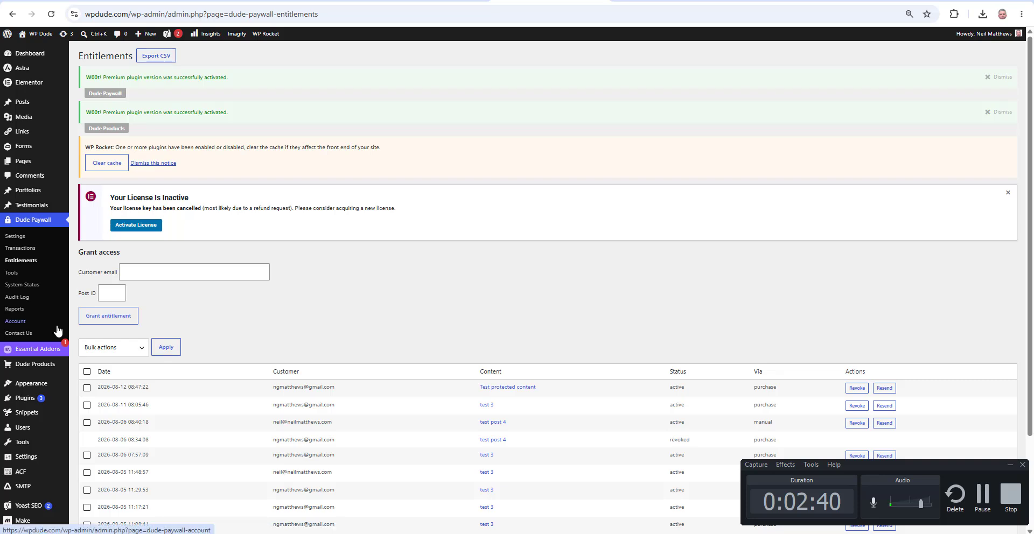
click(12, 274)
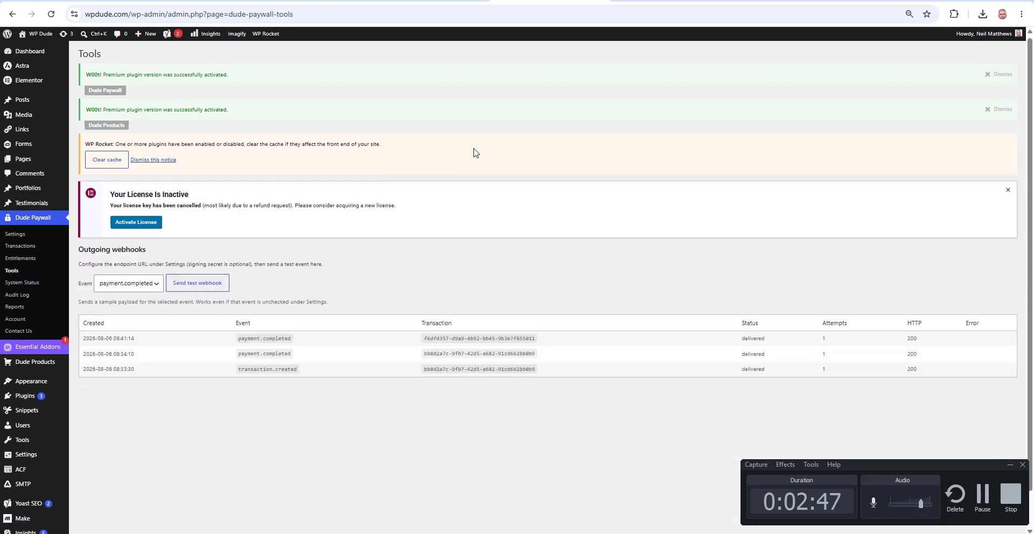
scroll(473, 154, down, 1)
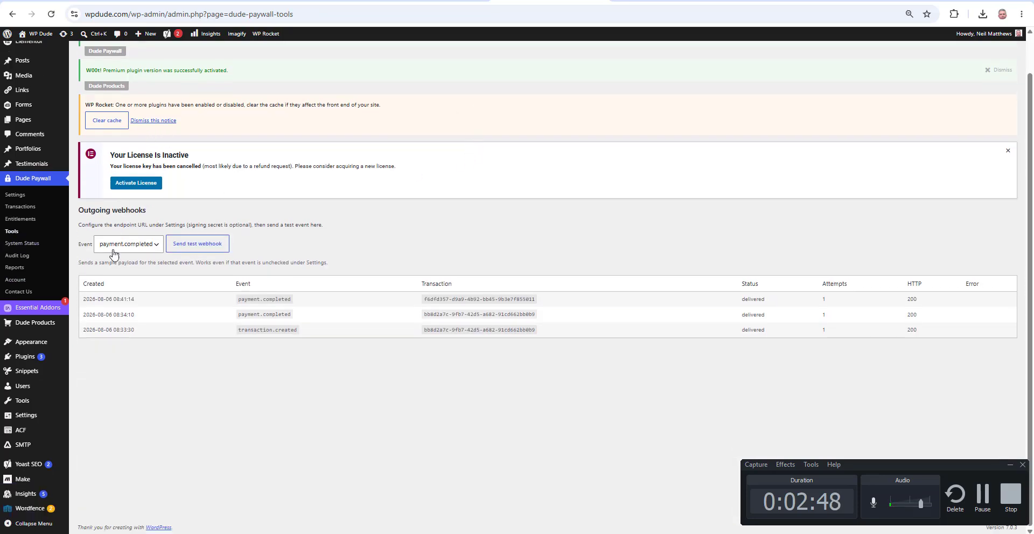
click(14, 267)
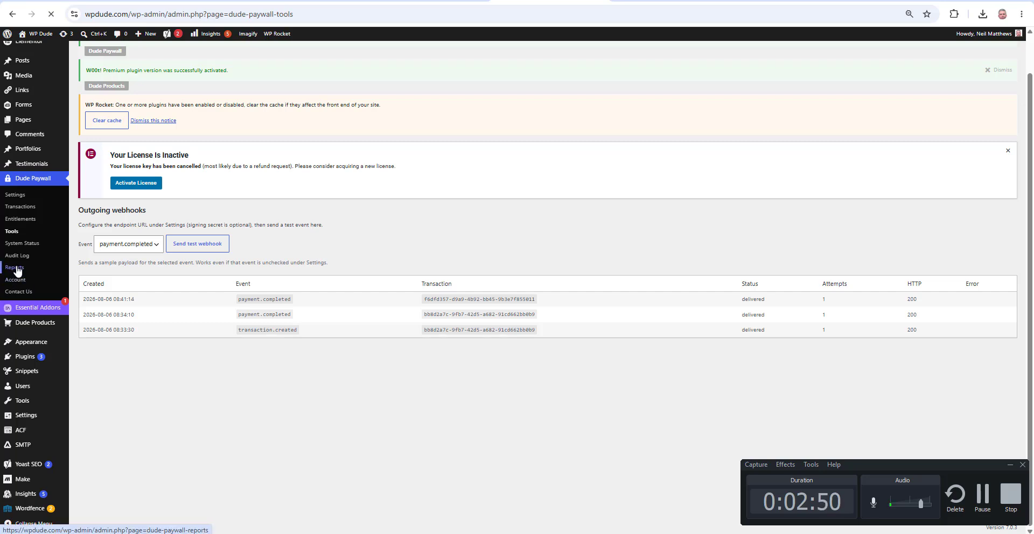